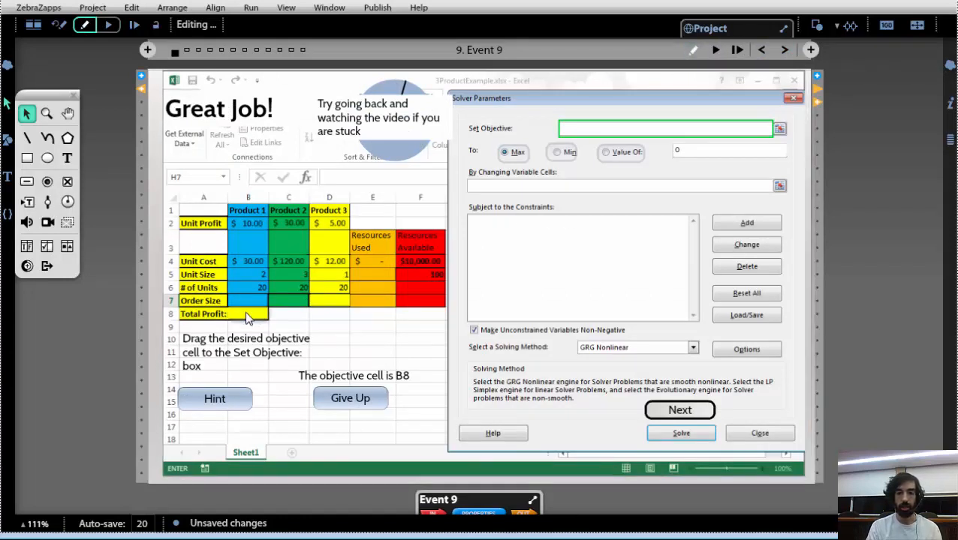
Display all wires in Event 9, and return to showing only the wires connected to selected objects
left_click(859, 30)
left_click(839, 50)
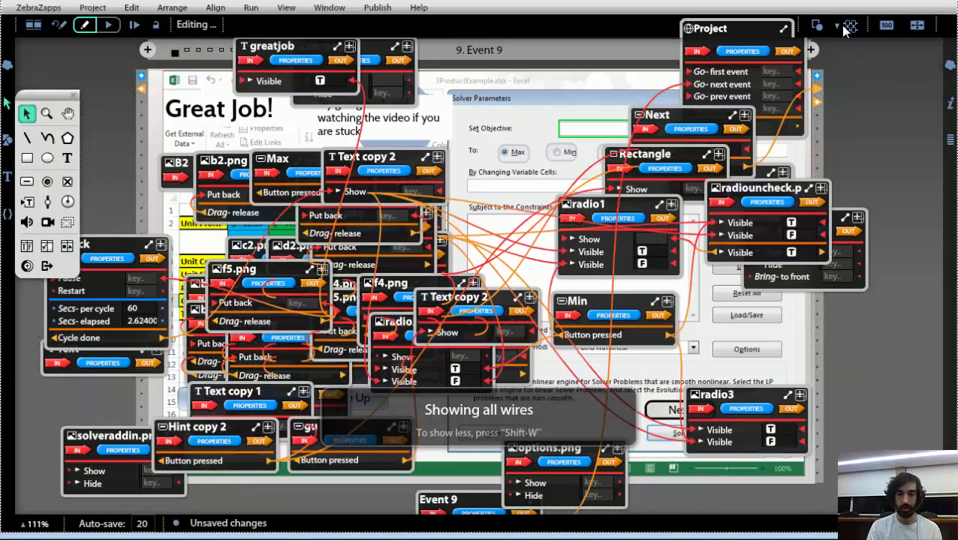
left_click(846, 27)
left_click(832, 74)
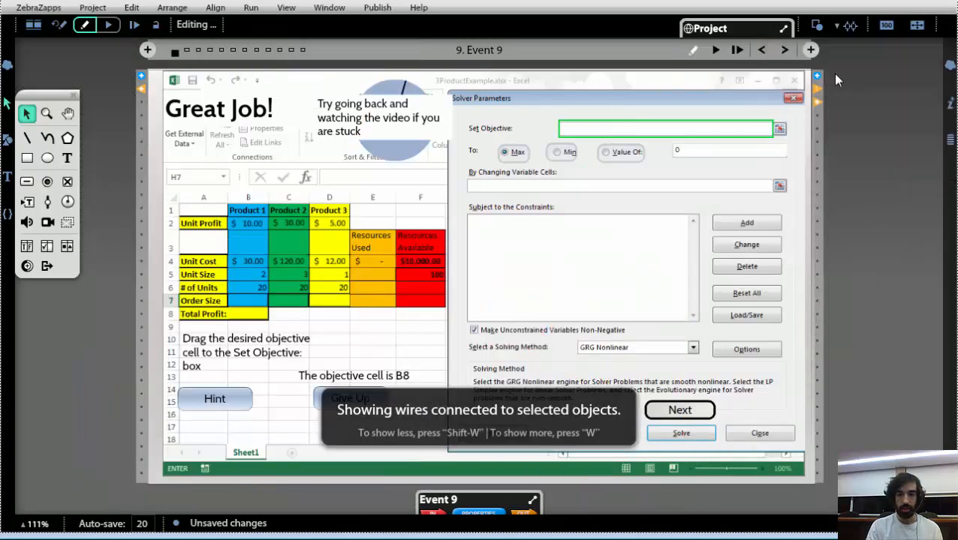
Inspect the wiring of the Total Profit cell image b8.png and the Product 2 unit cost image c4.png in Event 9
left_click(248, 314)
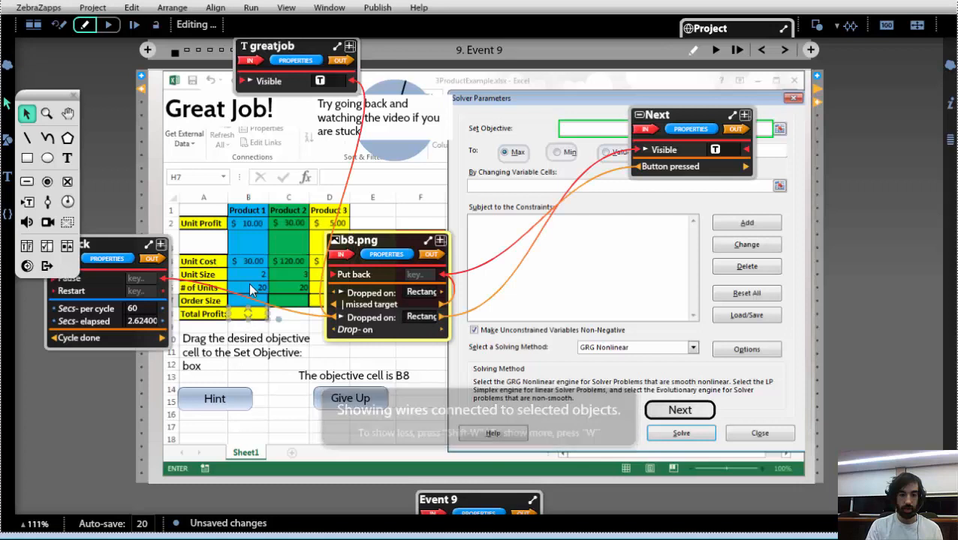
left_click(249, 276)
left_click(114, 228)
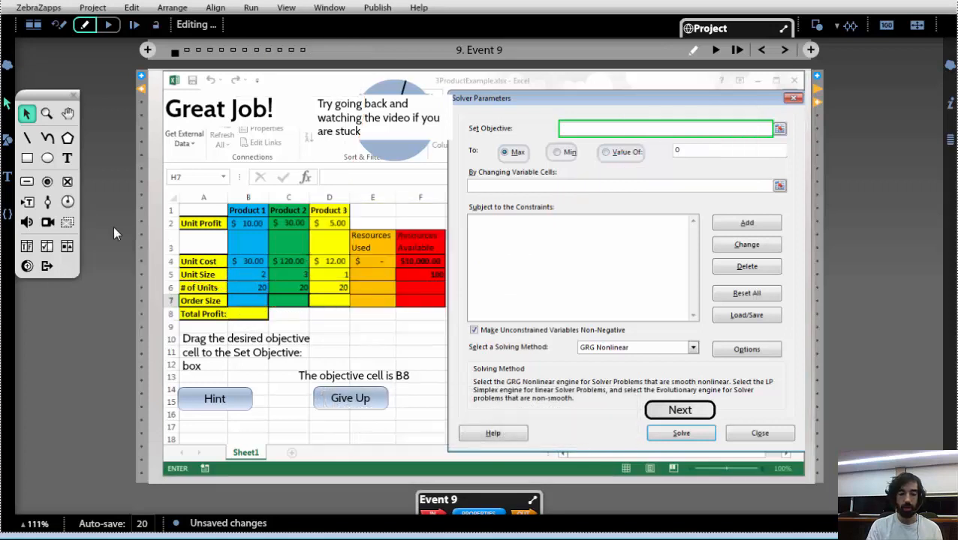
left_click(252, 263)
left_click(276, 260)
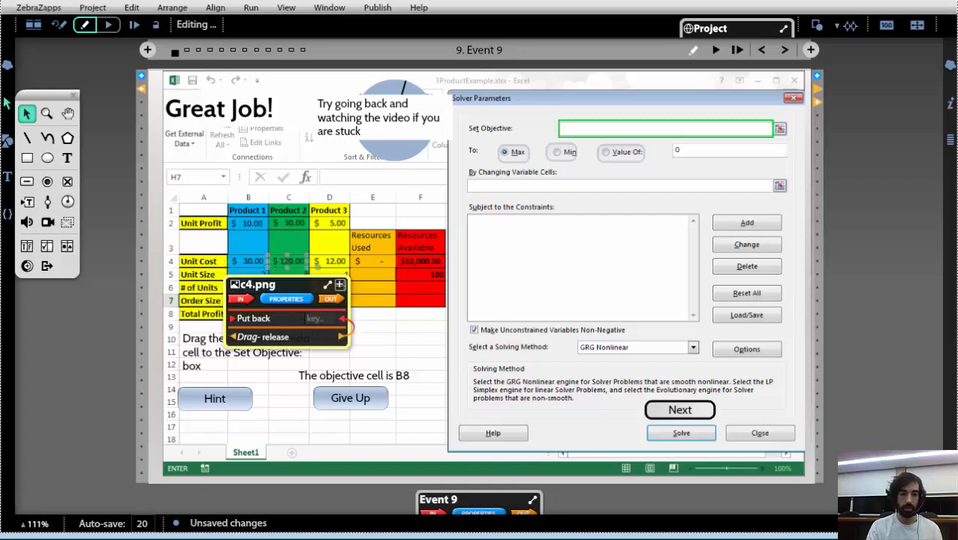
Display the project's resource list, and clear the tool palette and the c4.png properties box off the spreadsheet image
left_click(7, 141)
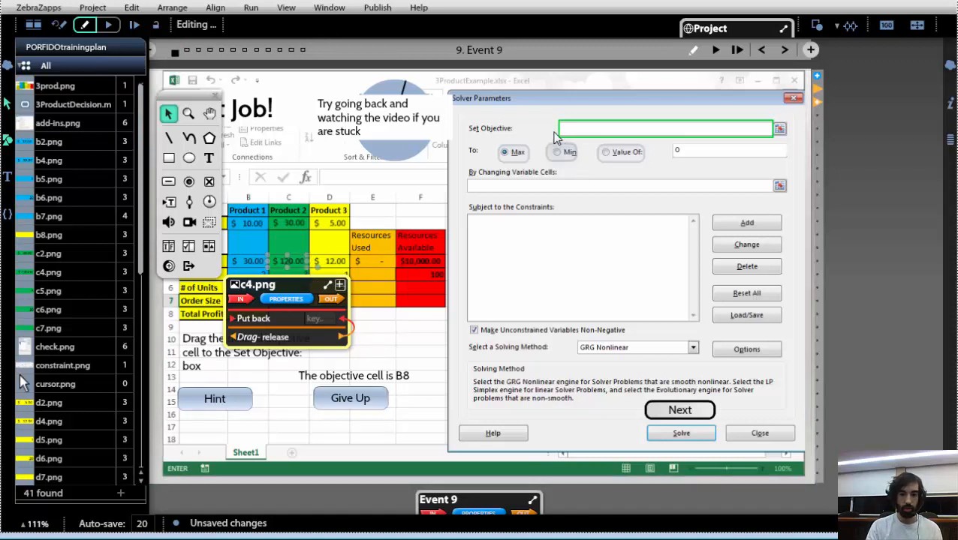
left_click(215, 96)
left_click_drag(299, 289, 495, 376)
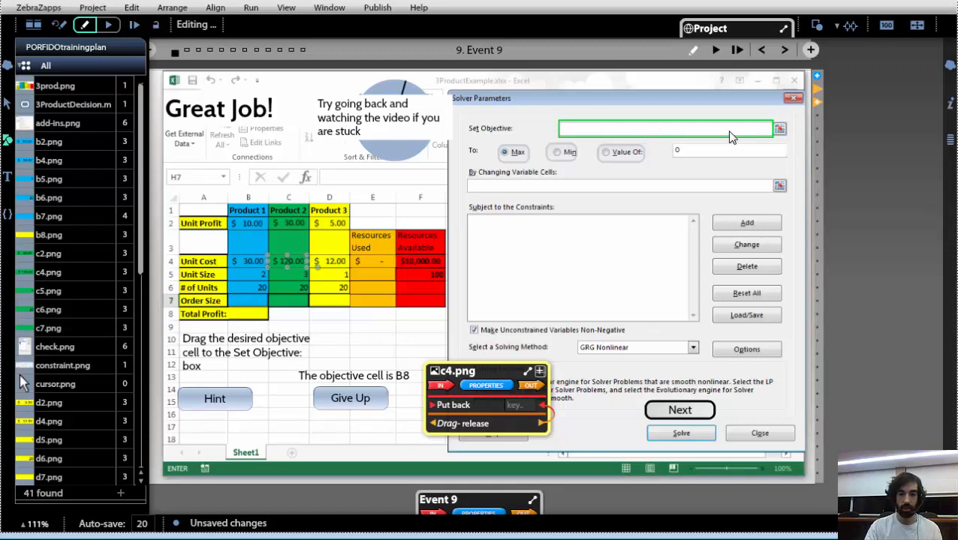
Select the Total Profit cell image b8.png and rearrange the Clock, b8.png and greatjob properties boxes to expose their wires
left_click(249, 319)
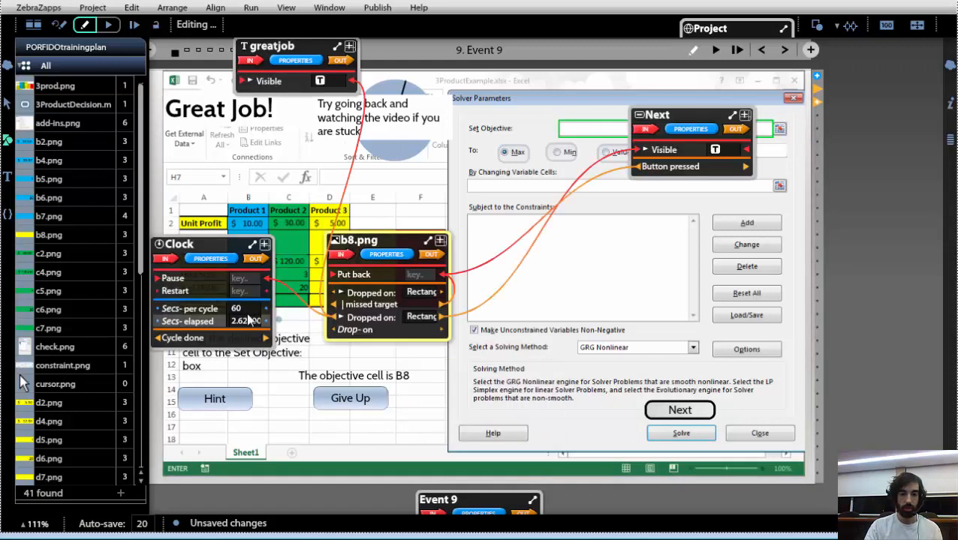
left_click_drag(208, 248, 328, 407)
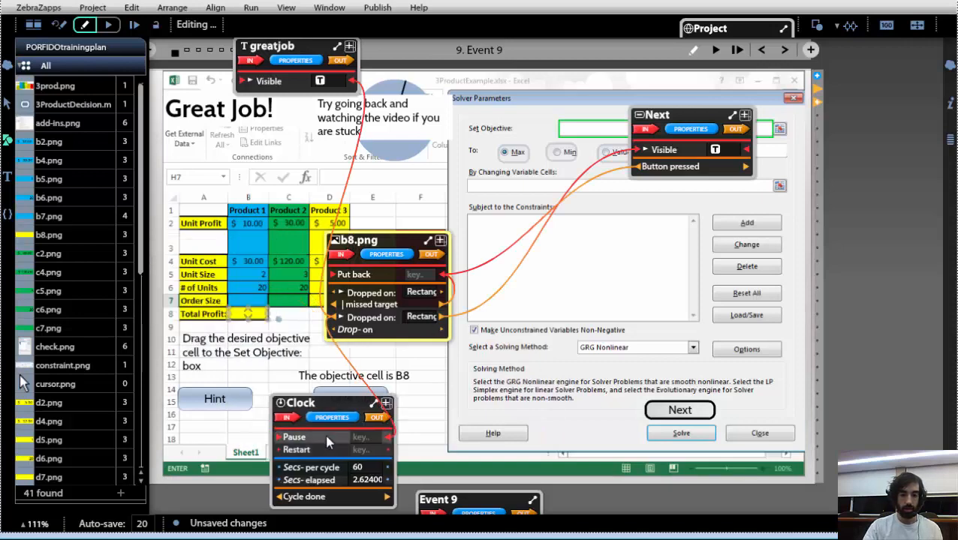
left_click_drag(375, 237, 237, 221)
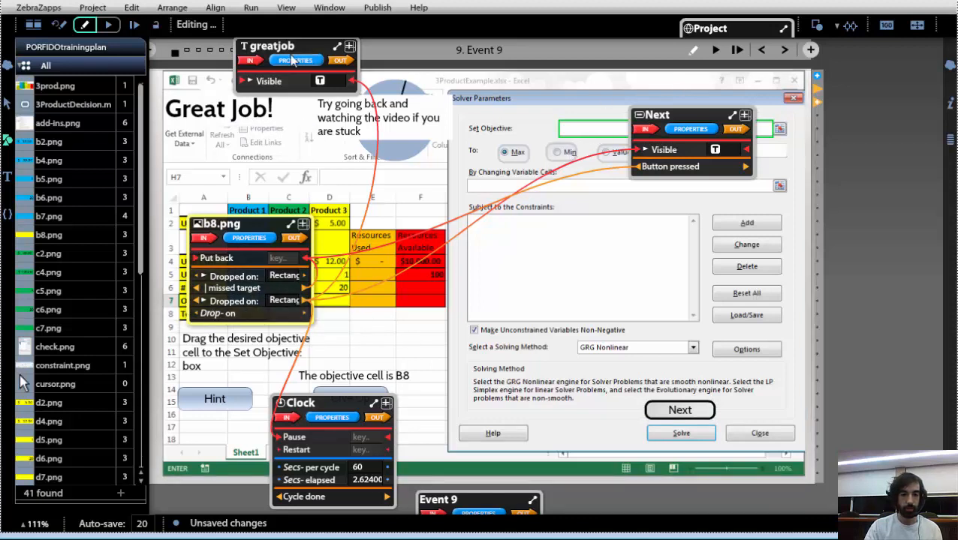
left_click_drag(294, 56, 386, 262)
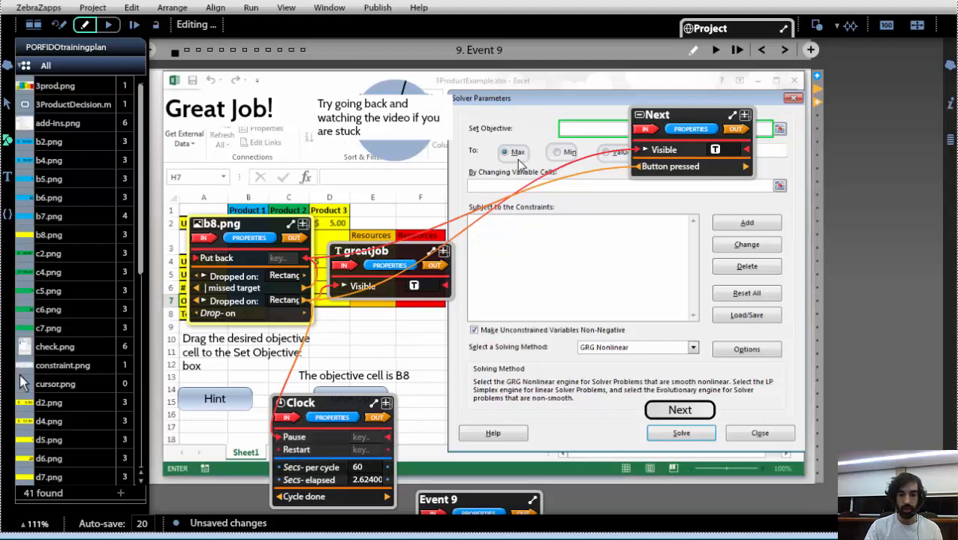
Inspect the wiring of the Product 3 unit cost cell image d4.png
left_click(418, 180)
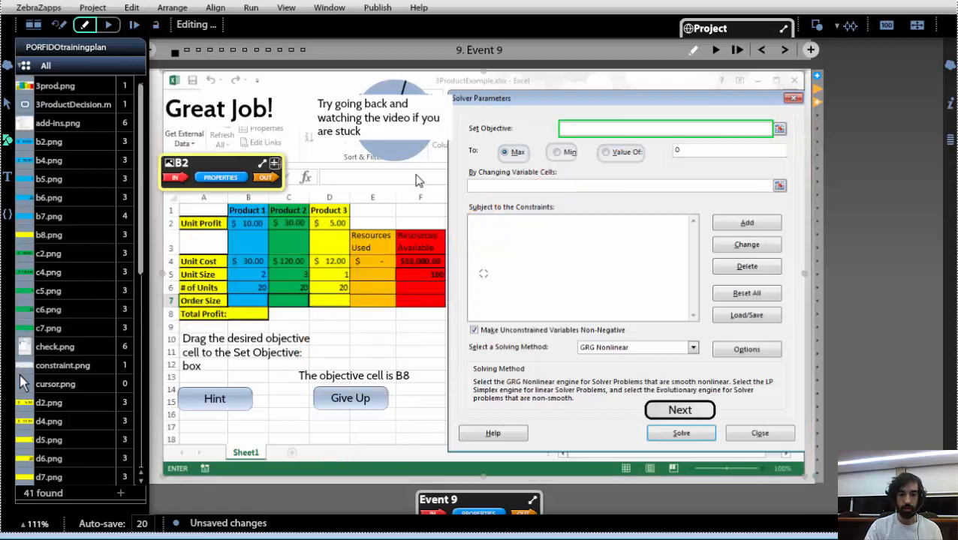
left_click(253, 257)
left_click(316, 263)
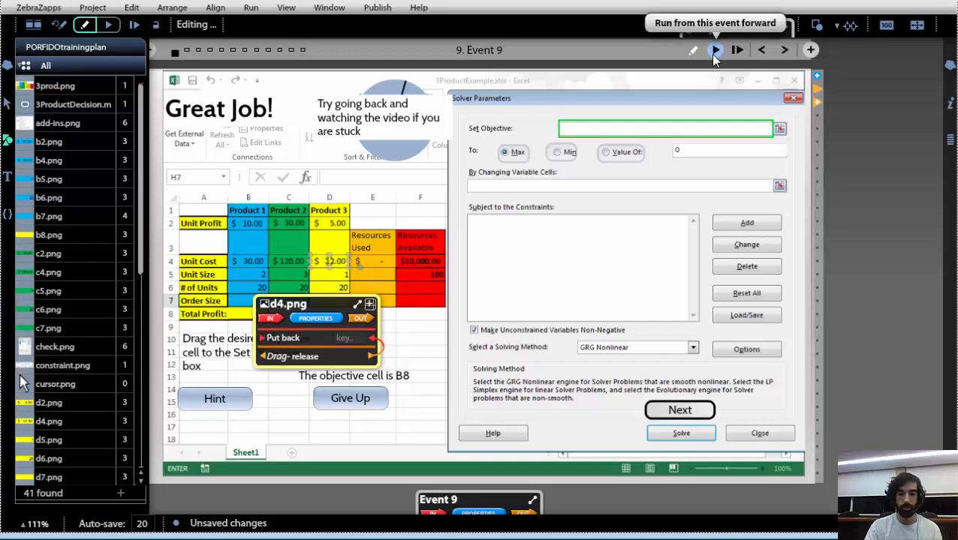
Run Event 9, reveal the hint and the answer, place the Total Profit cell in the Set Objective box, and continue to Event 10
left_click(714, 53)
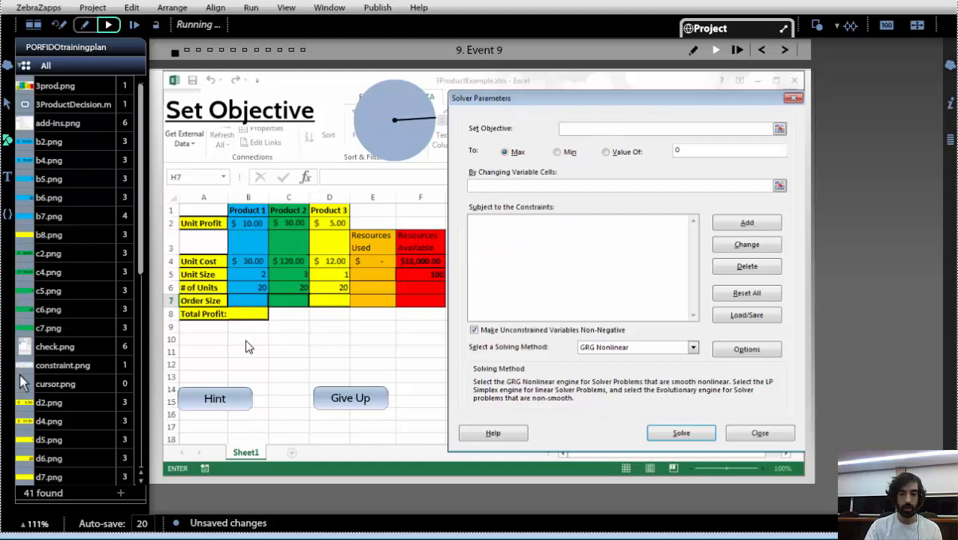
left_click(229, 403)
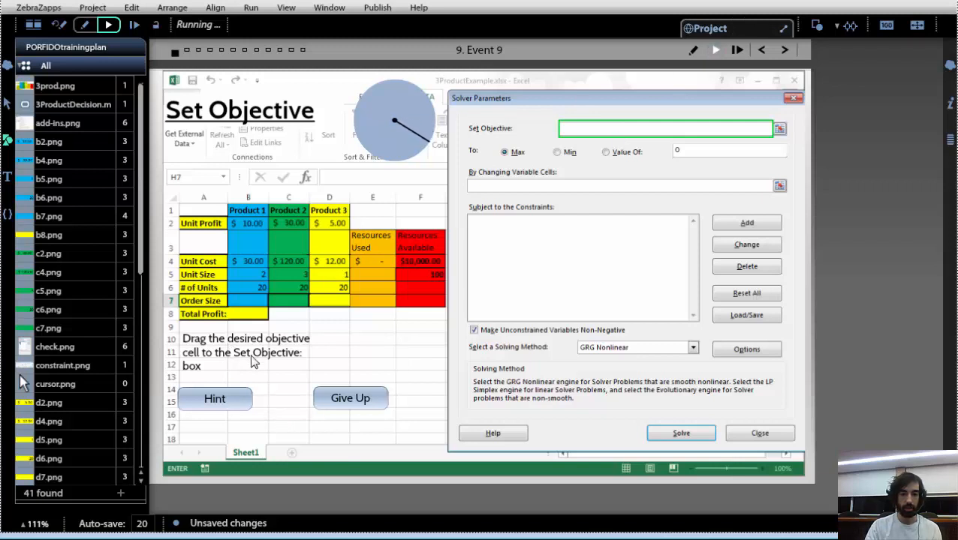
left_click(346, 402)
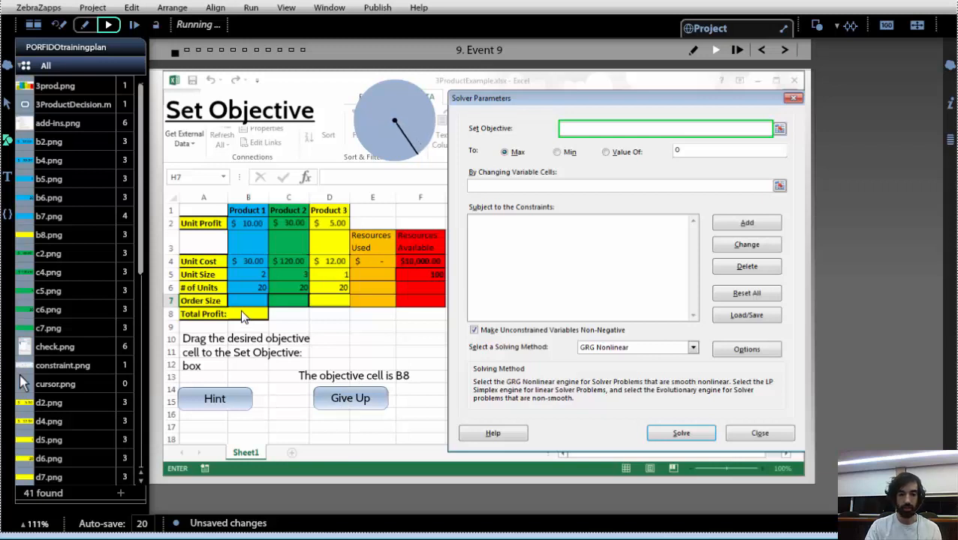
left_click_drag(242, 315, 589, 132)
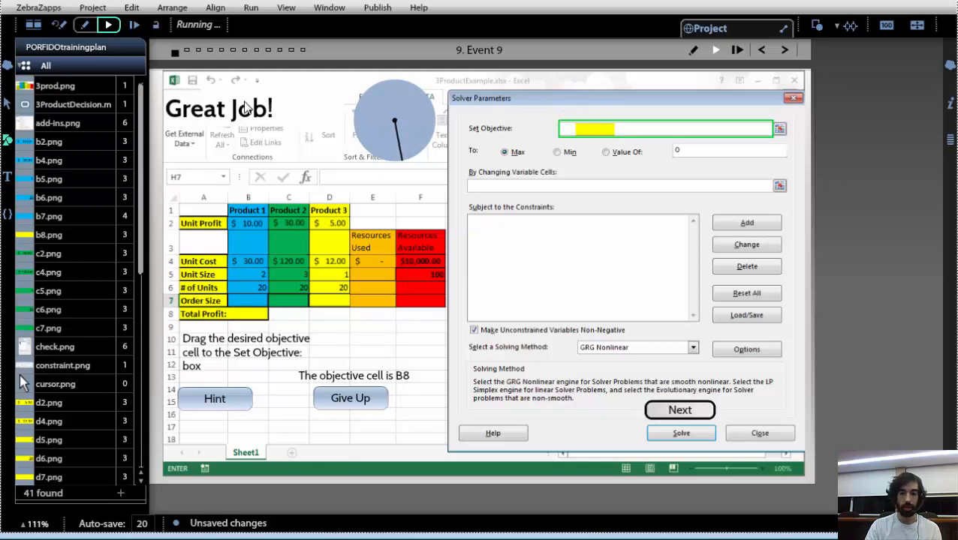
left_click(680, 410)
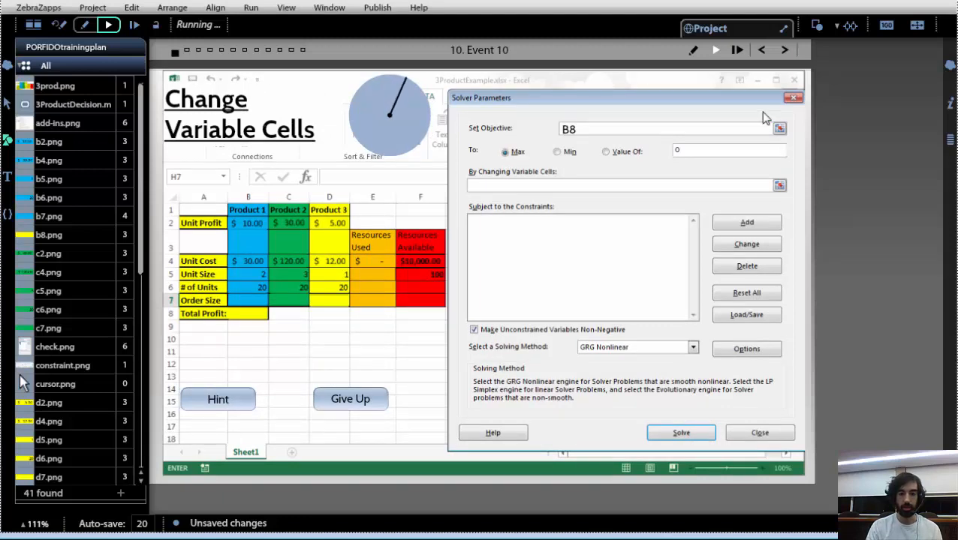
Return to edit mode on Event 10 and move the truth table down clear of the Solver Parameters image
left_click(693, 50)
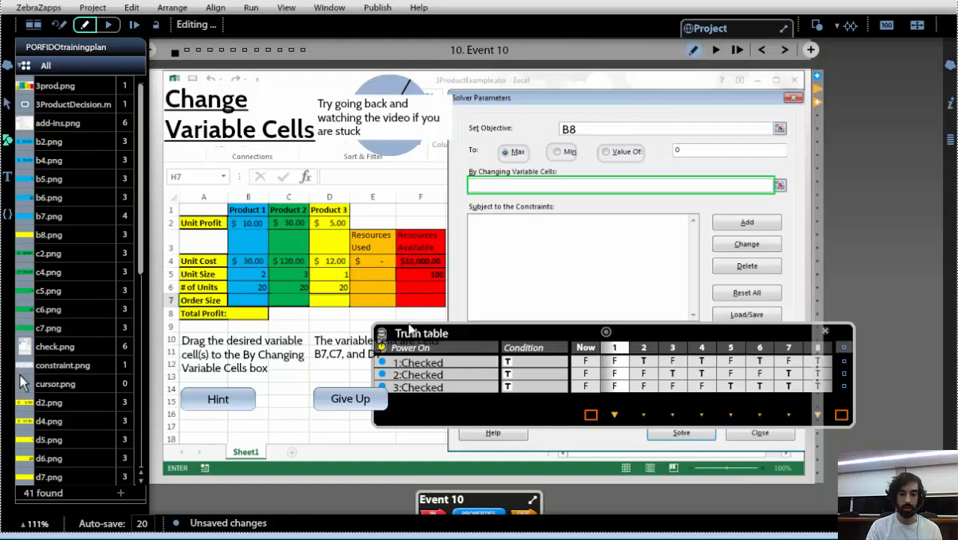
left_click_drag(469, 336, 405, 505)
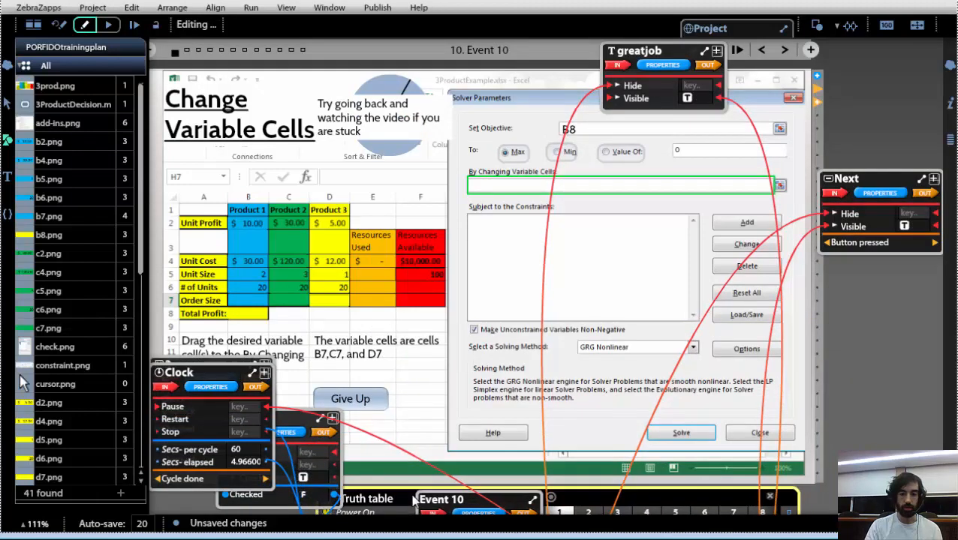
Place the Order Size cell images b7.png, c7.png and d7.png in the By Changing Variable Cells box, examining the truth table's wiring
left_click(342, 329)
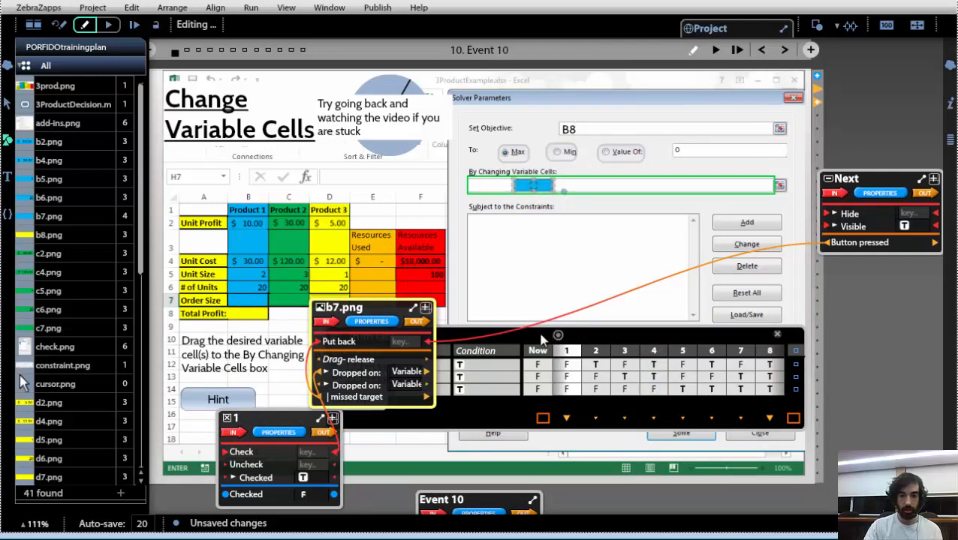
left_click_drag(593, 318, 611, 225)
mouse_move(533, 249)
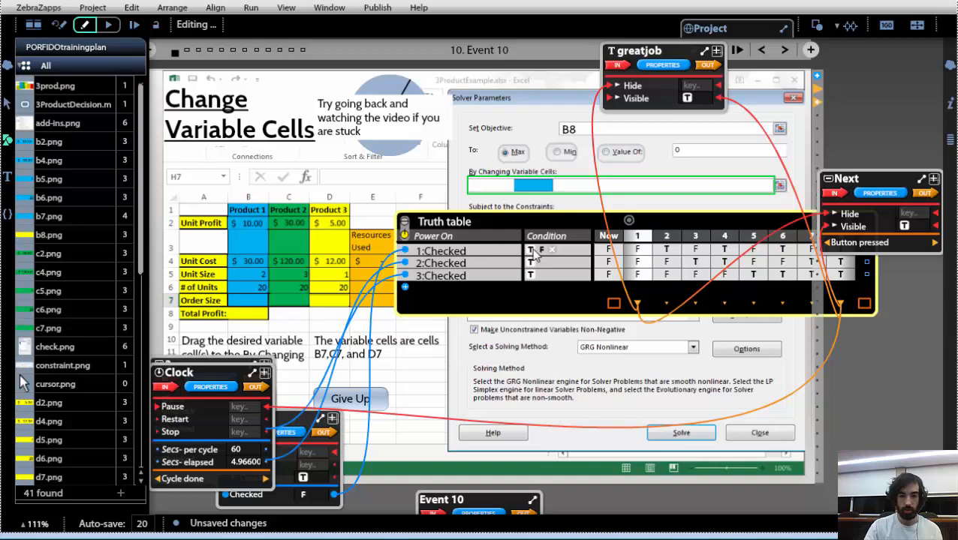
left_click_drag(458, 227, 367, 342)
left_click_drag(298, 304, 589, 192)
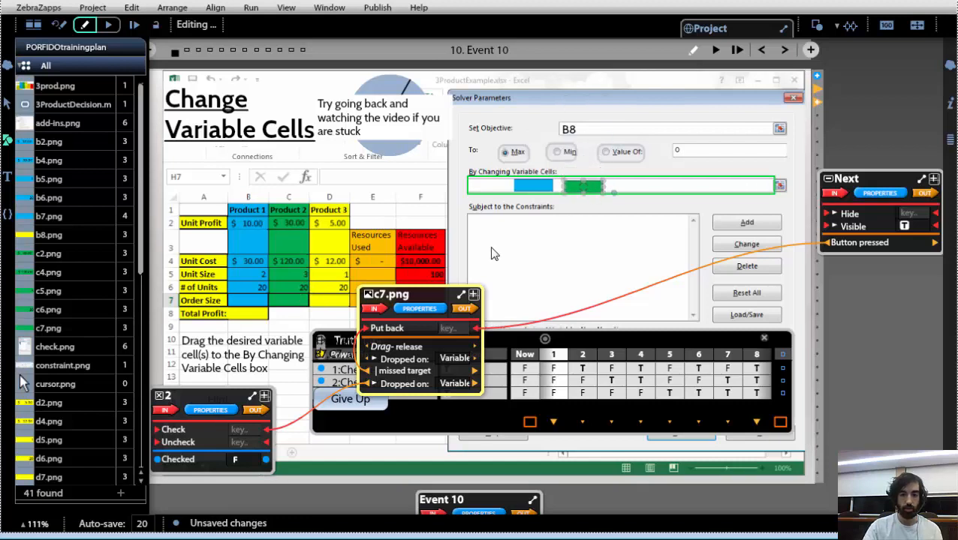
left_click_drag(329, 300, 638, 193)
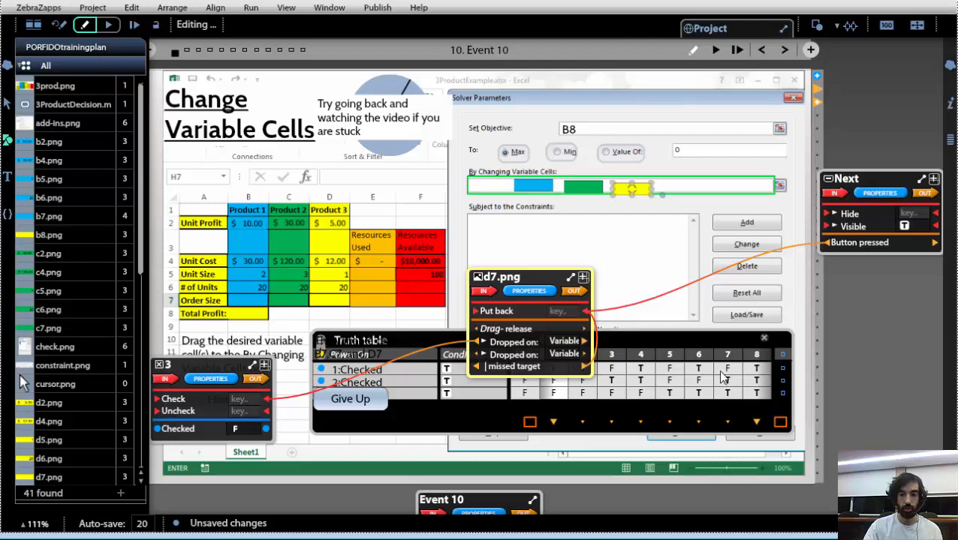
Examine the wires of the truth table and of the "Try going back and watching the video" text in Event 10
mouse_move(696, 345)
left_mouse_down()
mouse_move(693, 326)
mouse_move(694, 359)
mouse_move(692, 347)
left_mouse_up()
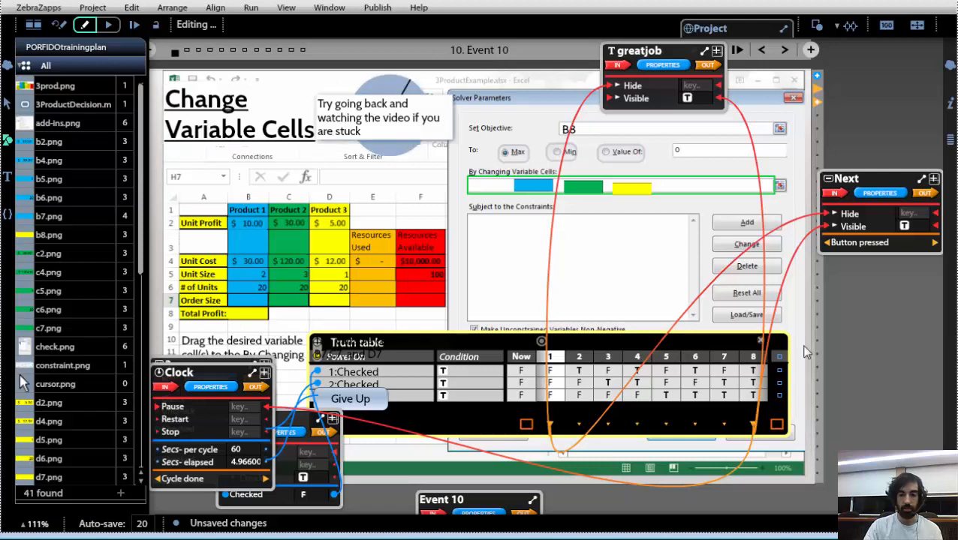
left_click(874, 411)
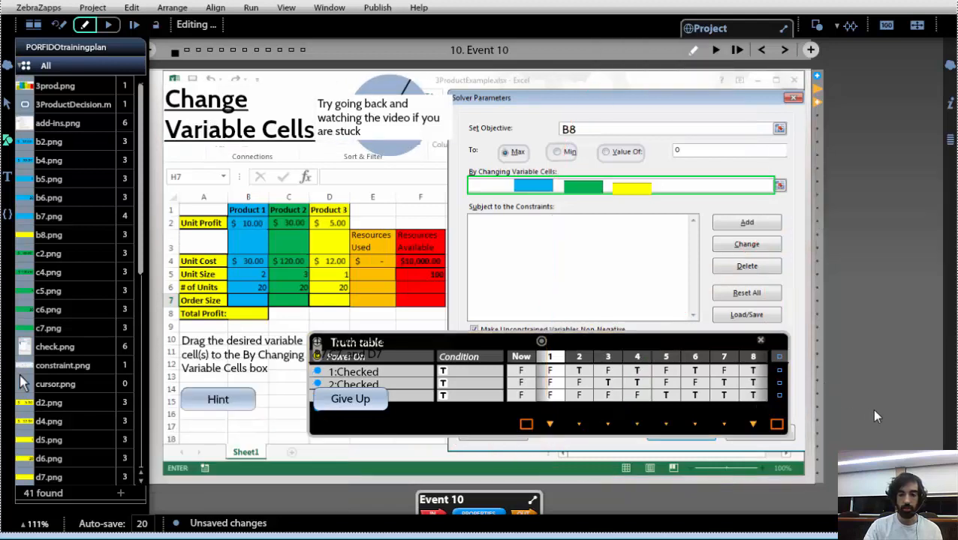
left_click_drag(676, 340, 607, 494)
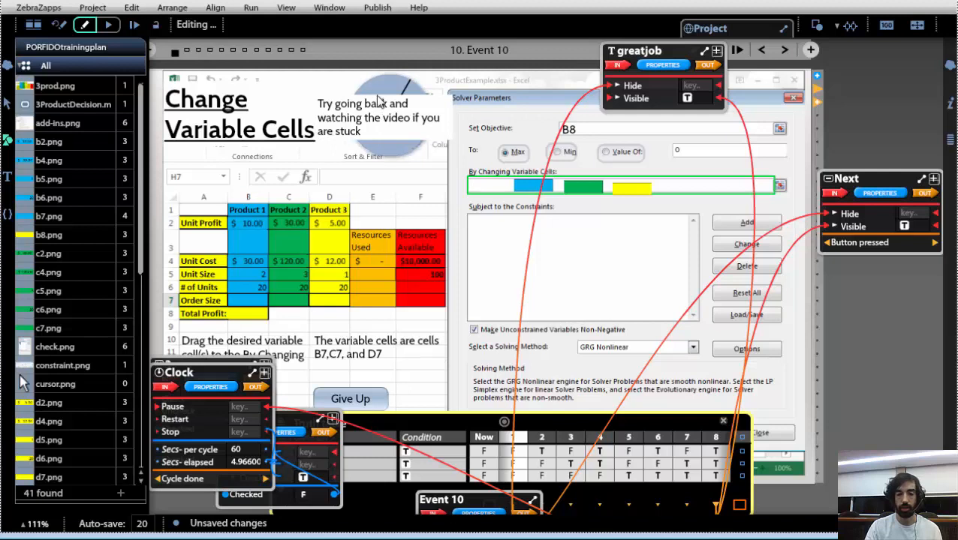
left_click(382, 119)
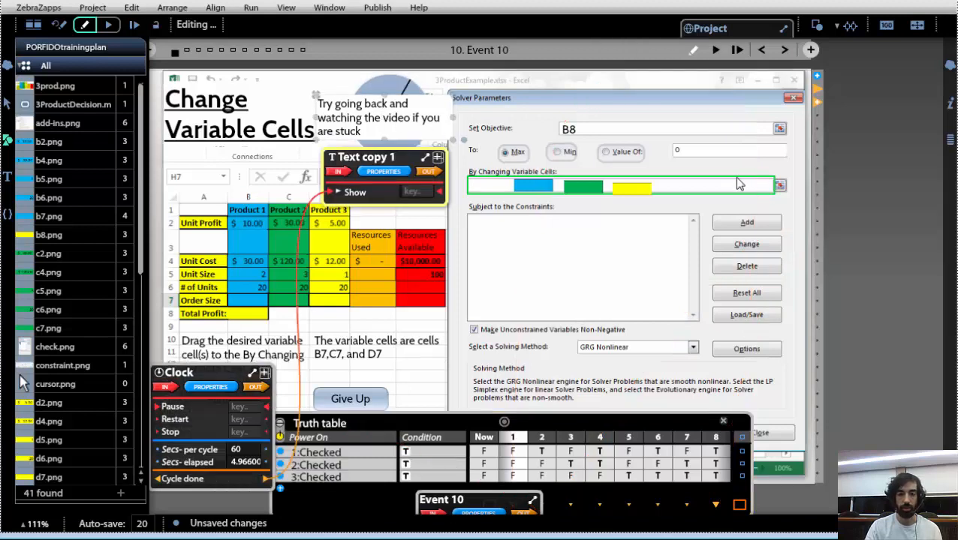
left_click(845, 198)
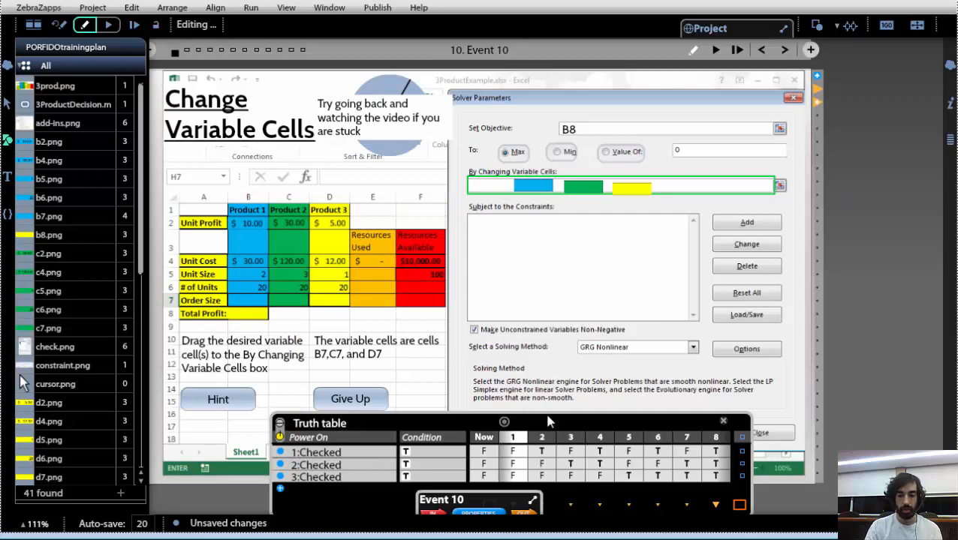
Move the truth table back up over the lower half of the Solver Parameters image and deselect it
left_click_drag(542, 413, 537, 408)
left_click_drag(475, 331, 557, 293)
left_click(917, 103)
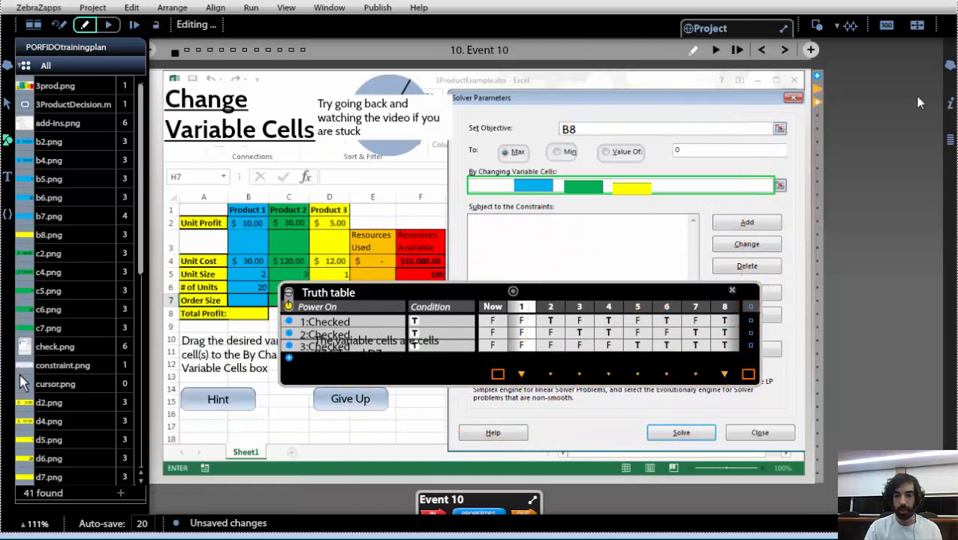
Test-run Event 10, and in edit mode return b7.png, c7.png and d7.png from the By Changing Variable Cells box to the Order Size row
left_click(717, 50)
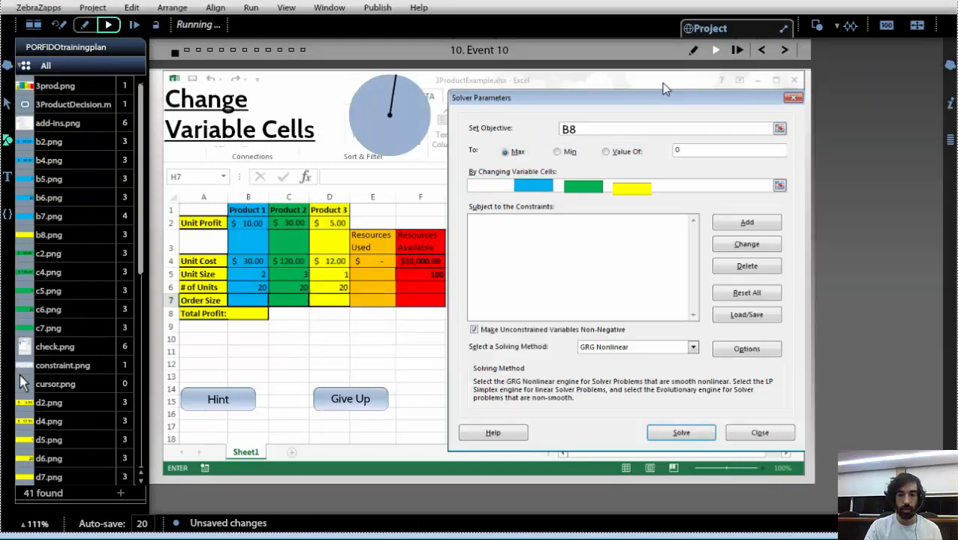
left_click(692, 51)
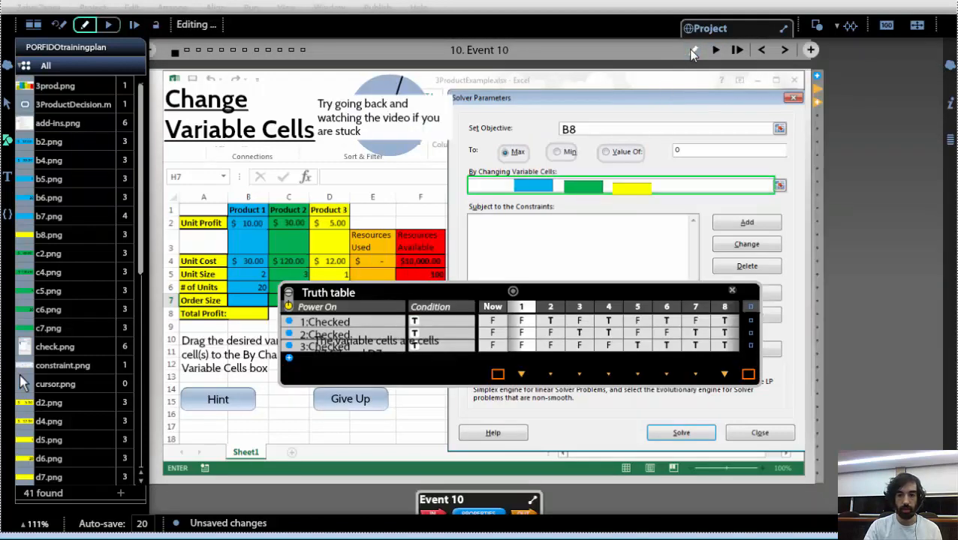
left_click_drag(542, 187, 258, 304)
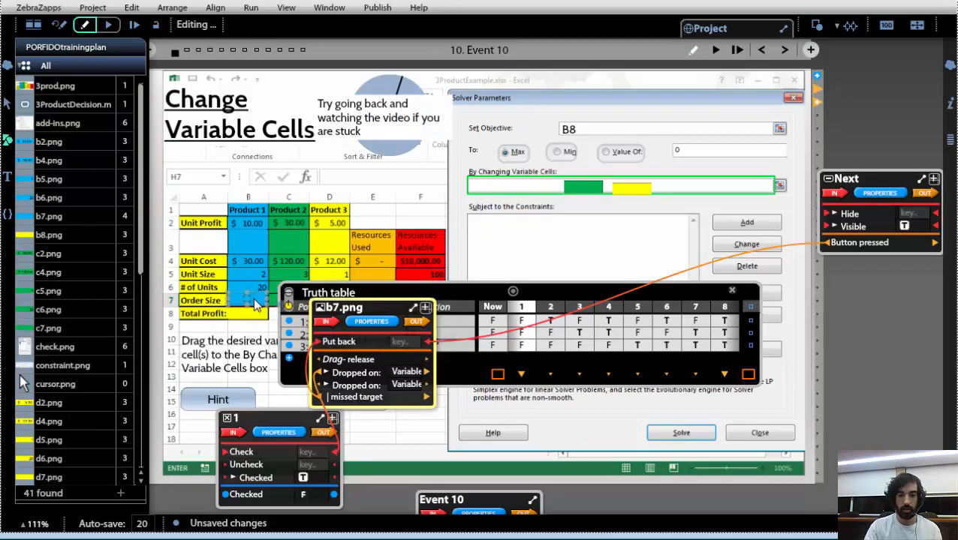
left_click_drag(593, 187, 289, 299)
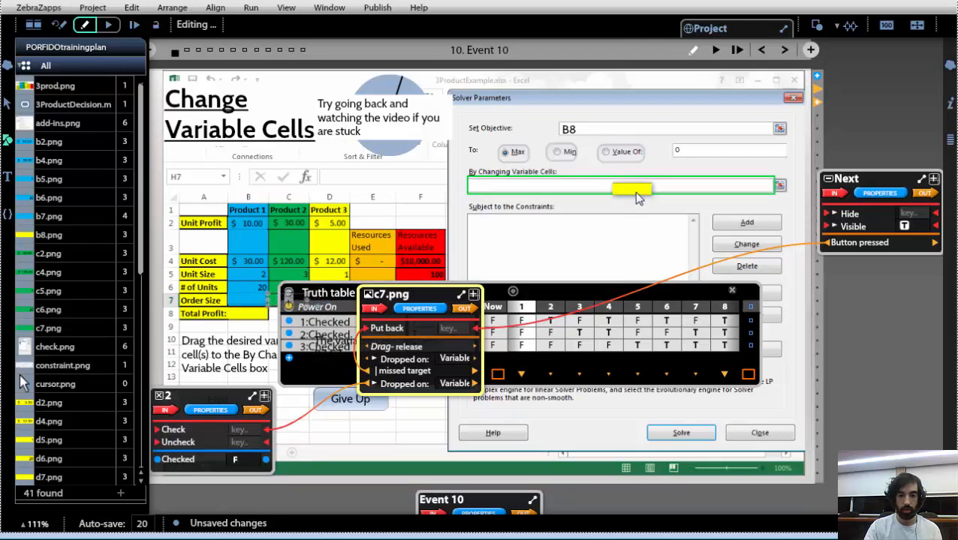
left_click_drag(633, 192, 335, 305)
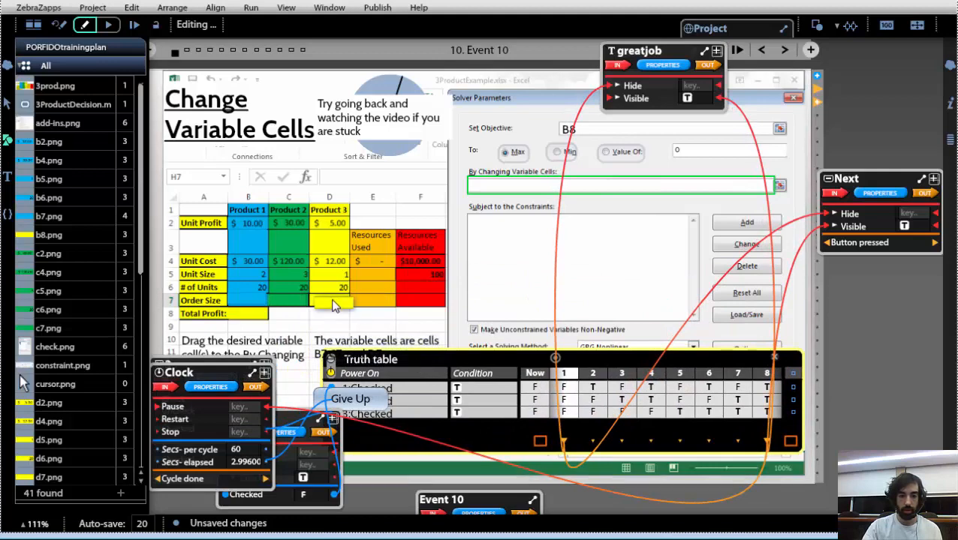
Test-run Event 10, trying a Unit Cost cell first, then placing the three Order Size cells in By Changing Variable Cells and advancing to Event 11
left_click(335, 306)
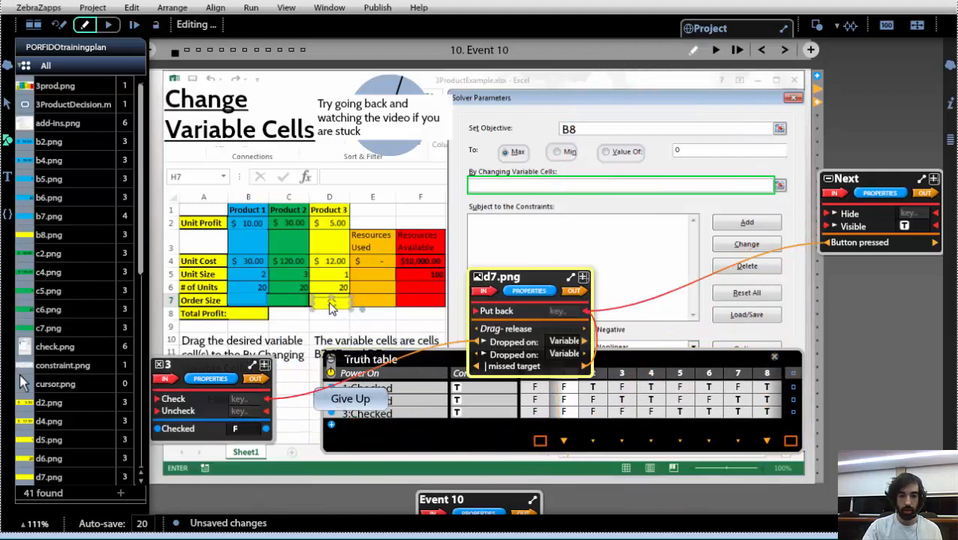
left_click(717, 50)
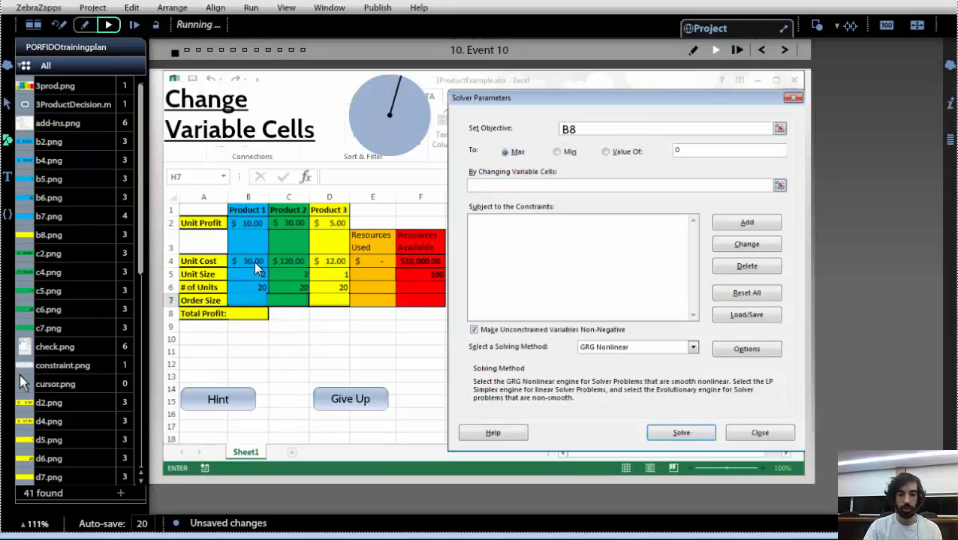
left_click_drag(253, 261, 415, 209)
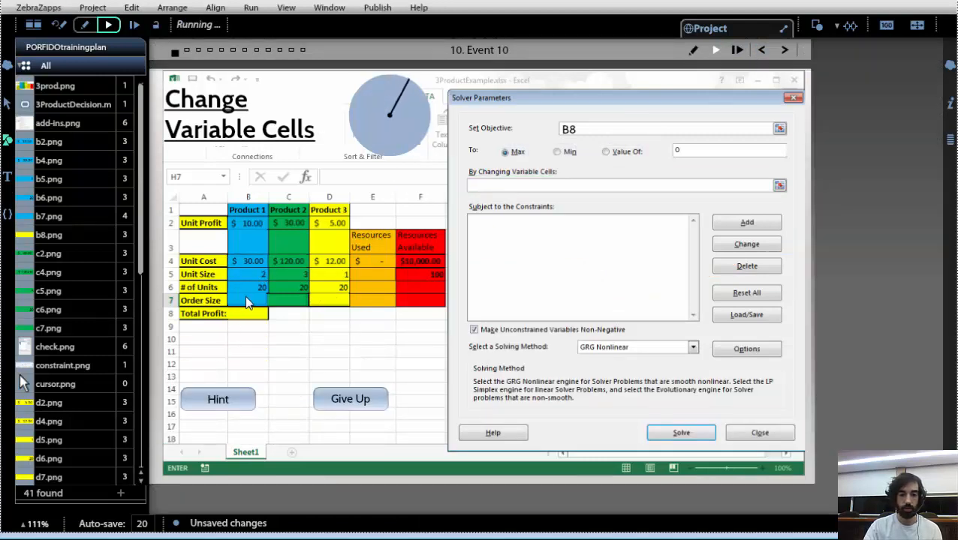
left_click_drag(247, 298, 515, 188)
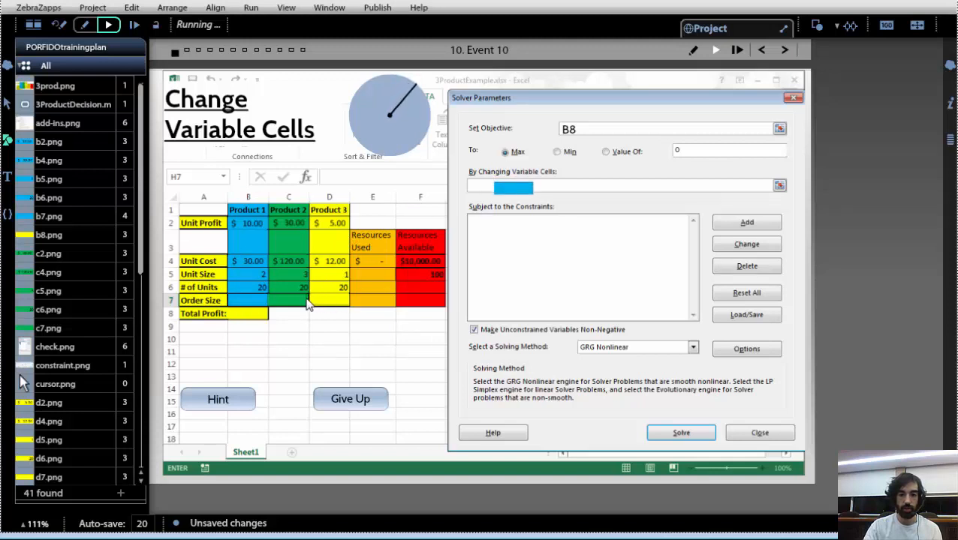
left_click_drag(306, 302, 574, 185)
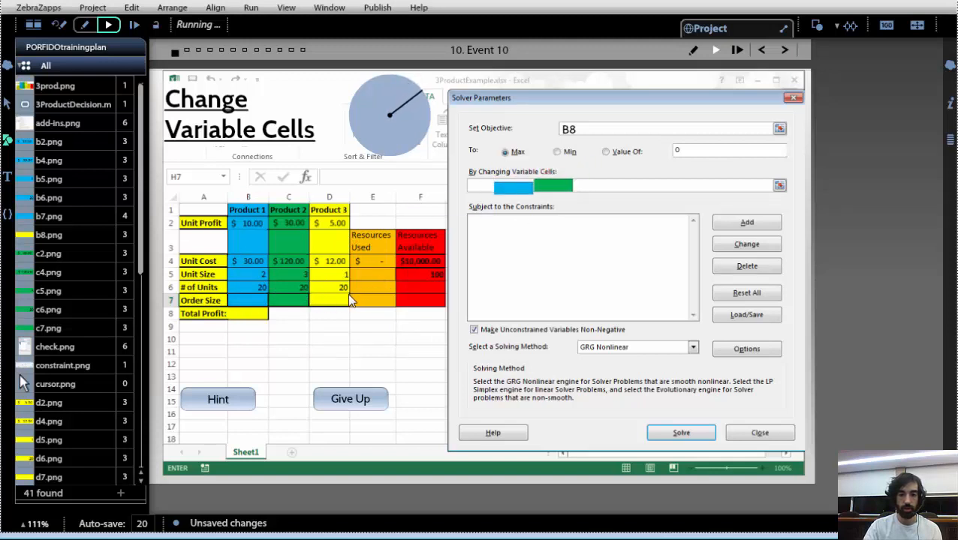
left_click_drag(329, 300, 607, 190)
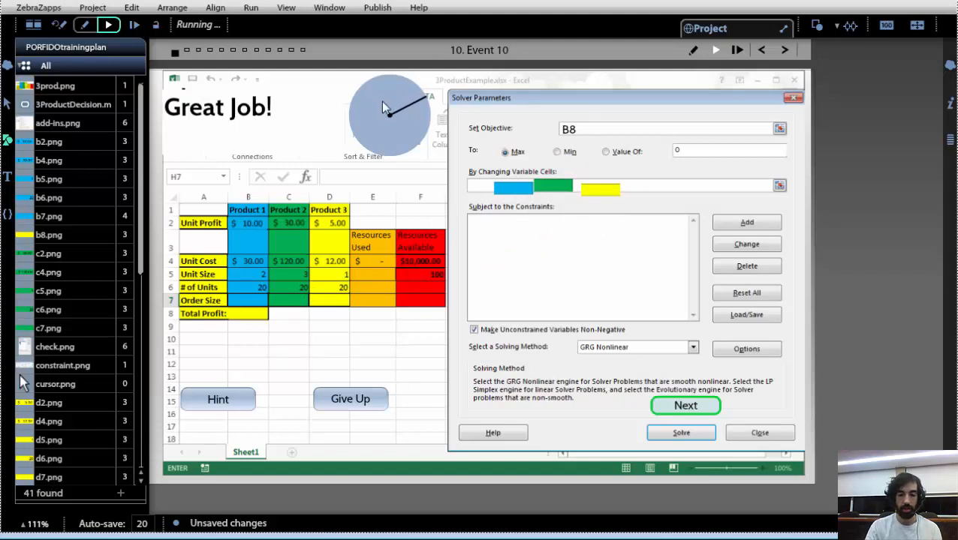
left_click(684, 407)
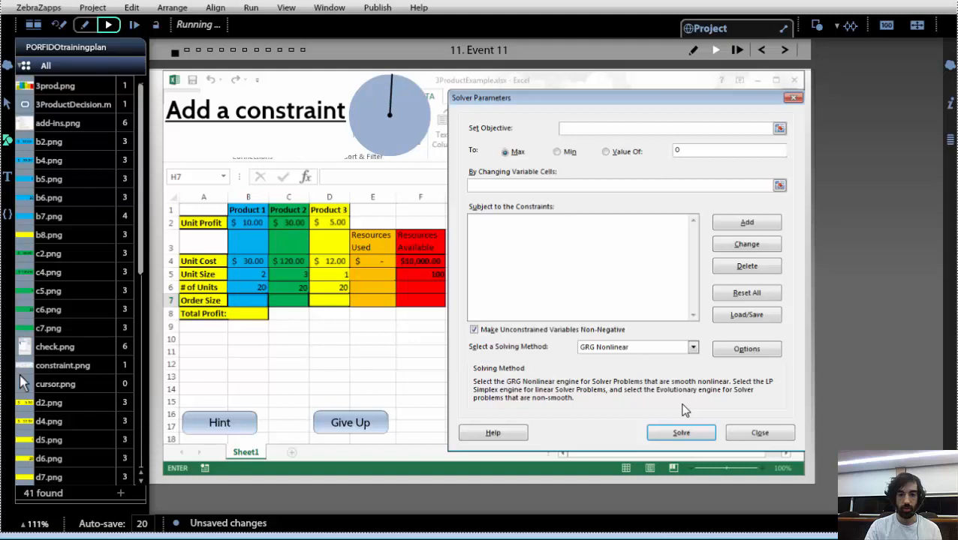
In edit mode, show all wires of Event 11 to view its full wiring, and return to showing only related wires
left_click(693, 51)
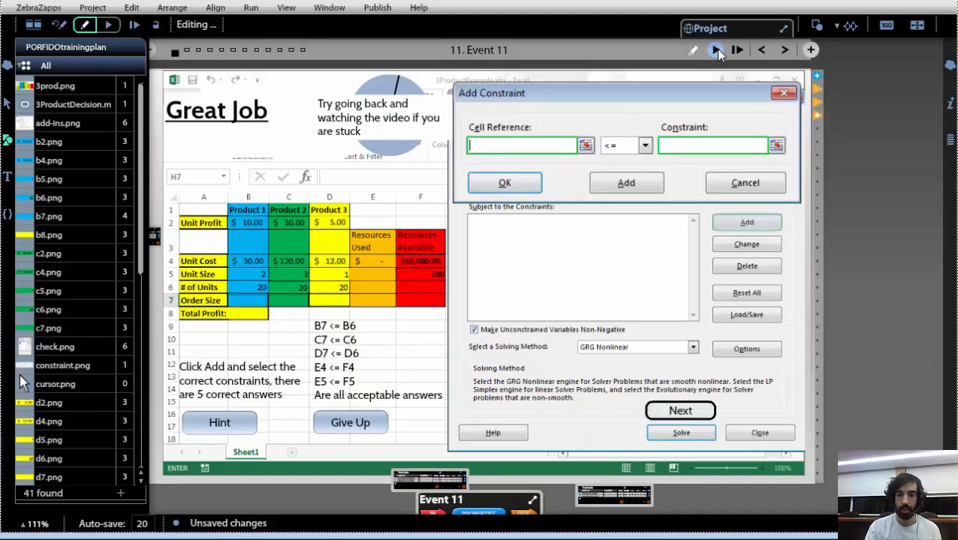
left_click(848, 32)
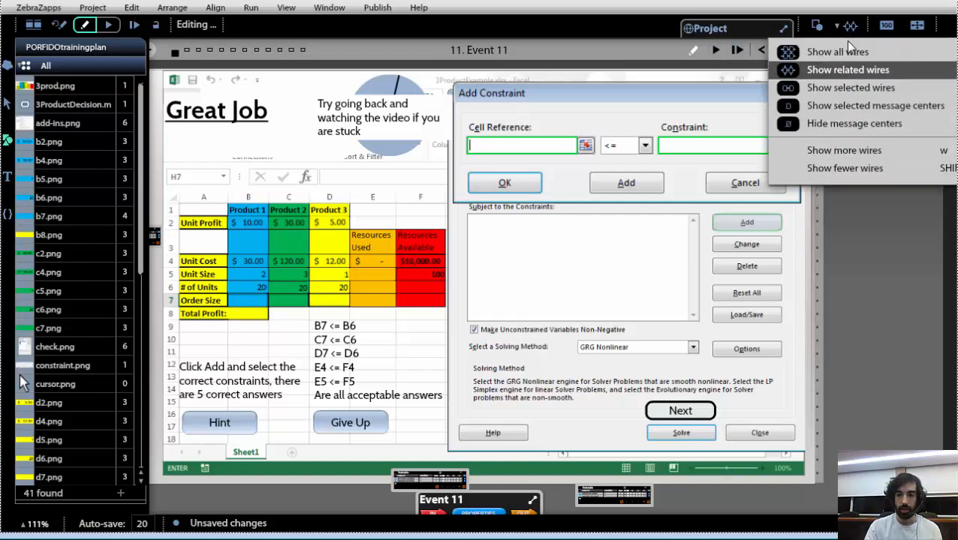
left_click(846, 50)
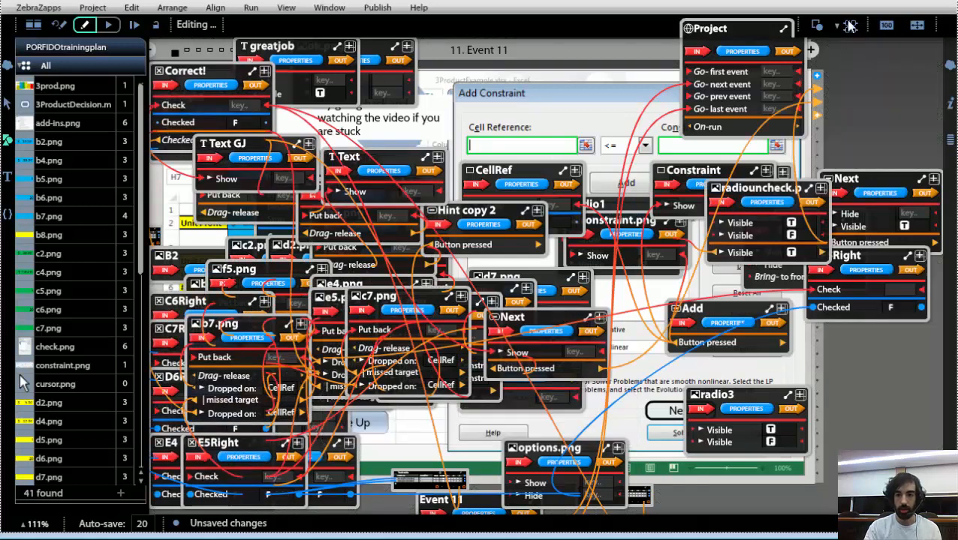
left_click(848, 26)
left_click(846, 71)
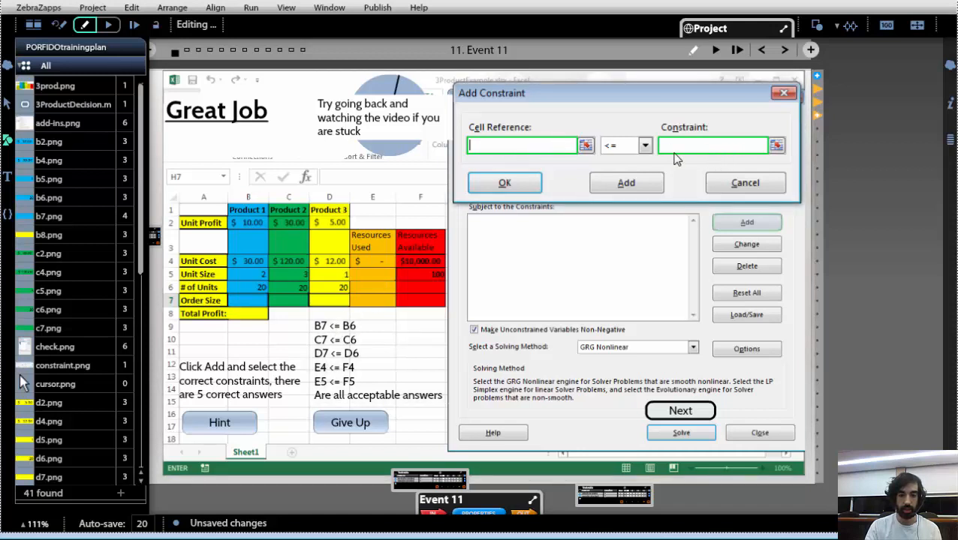
Examine the wires of the b4.png and b7.png cell images, moving their message centers below the spreadsheet cells
left_click(252, 271)
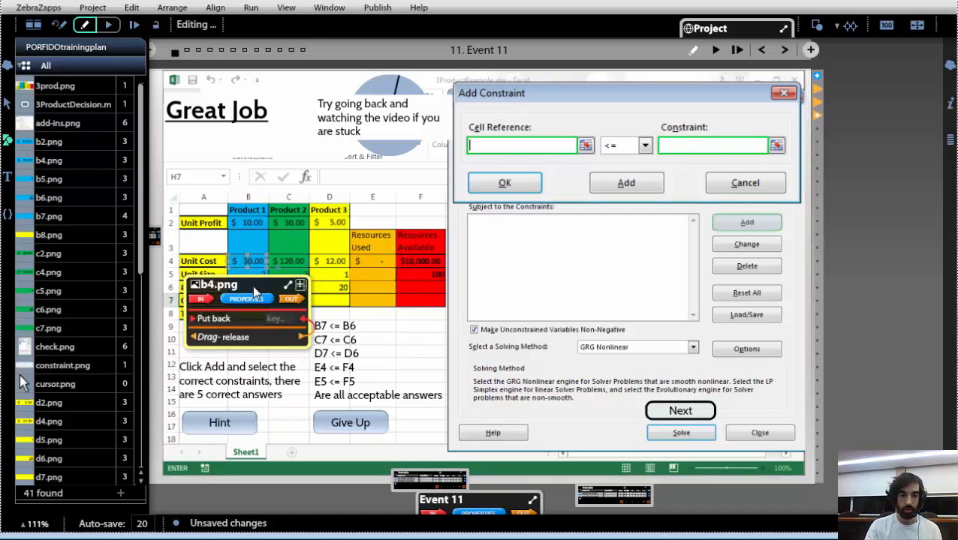
left_click_drag(252, 286, 326, 413)
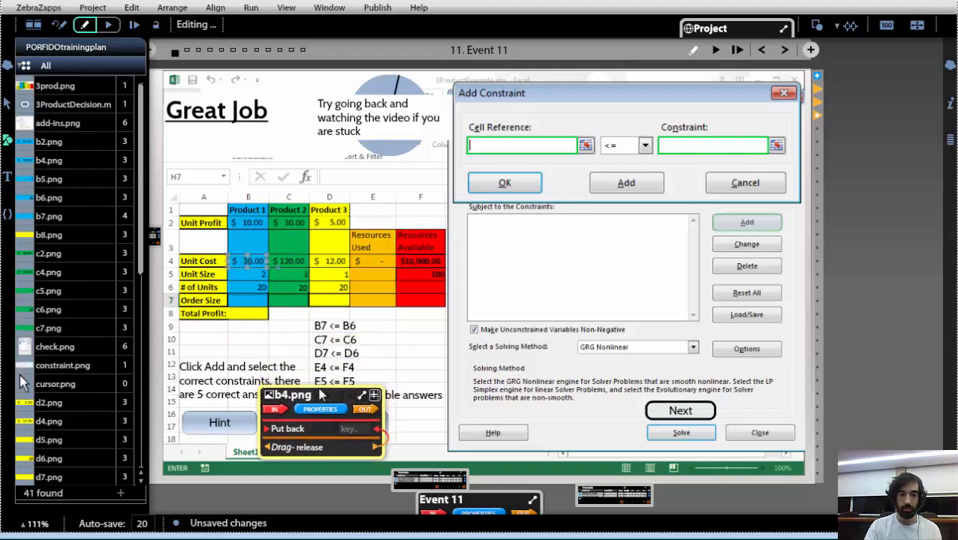
left_click(255, 298)
left_click_drag(265, 319, 323, 345)
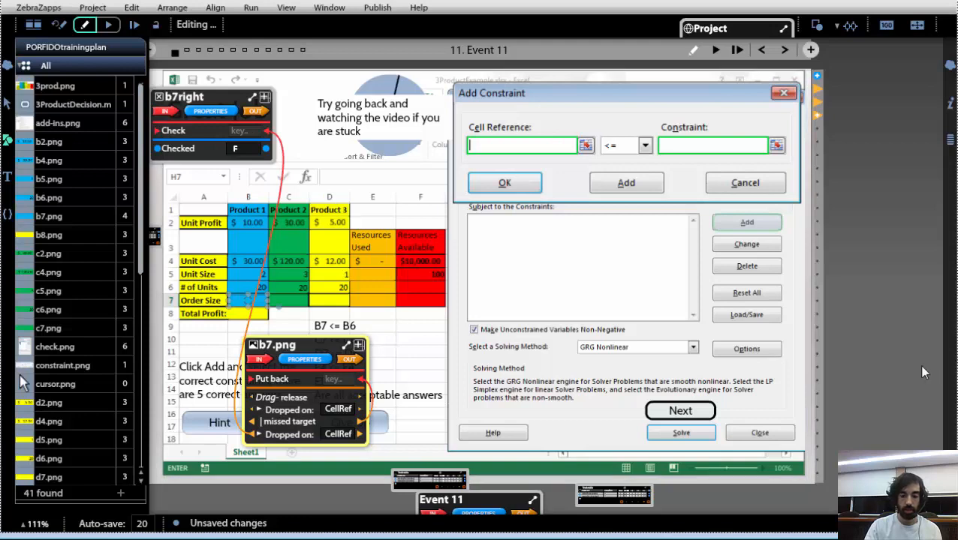
Tick the B7 and B6 check boxes beside Event 11 to test their link to the Correct! check box
scroll(921, 372, "down", 2)
scroll(923, 372, "down", 4)
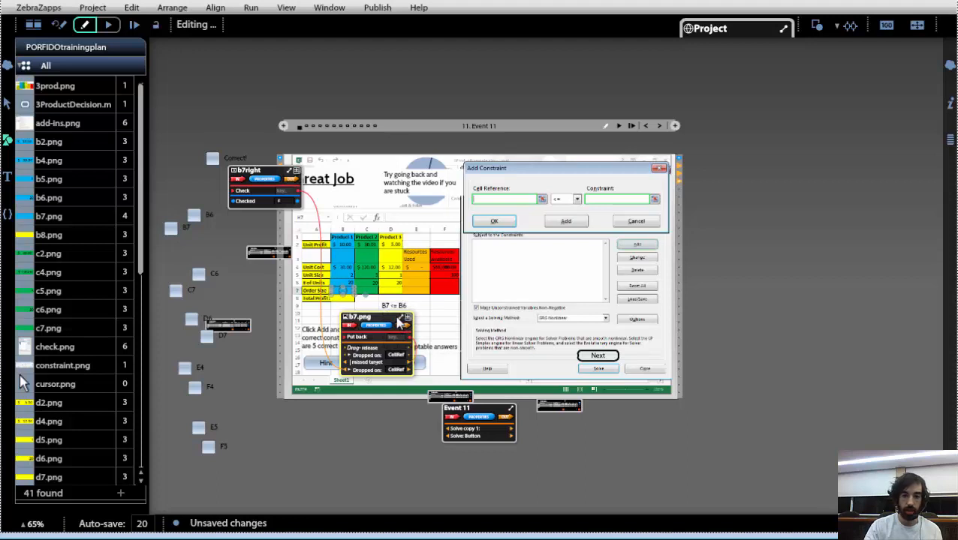
left_click(174, 228)
left_click(174, 228)
left_click(195, 216)
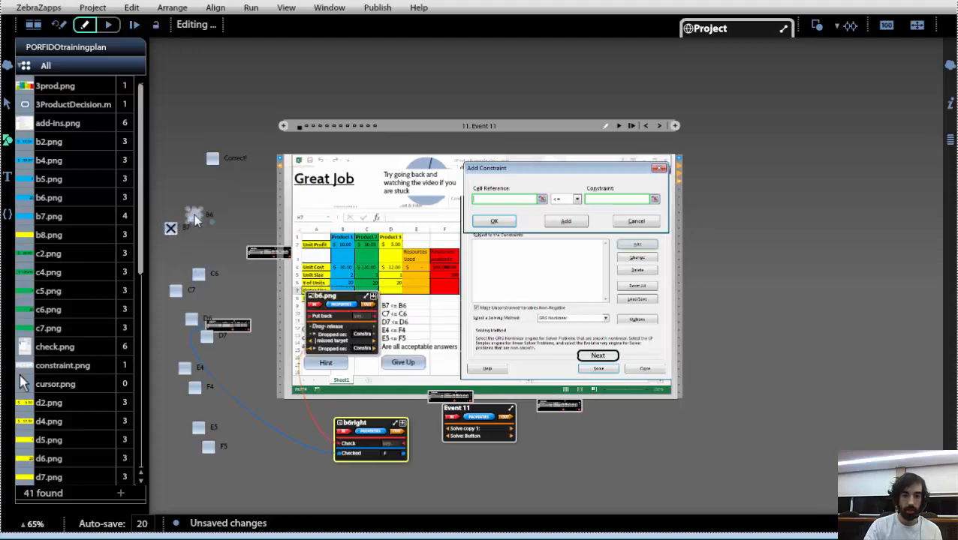
left_click(193, 217)
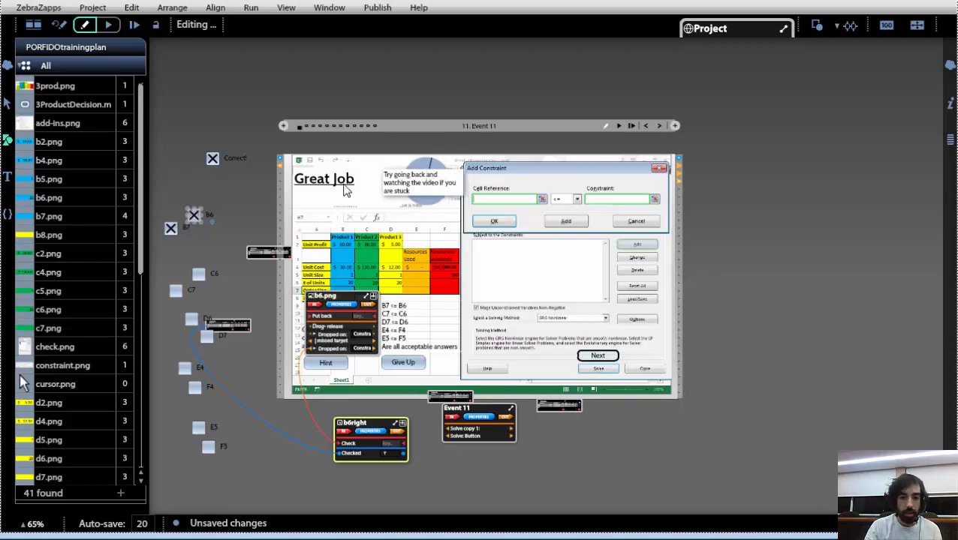
left_click(231, 199)
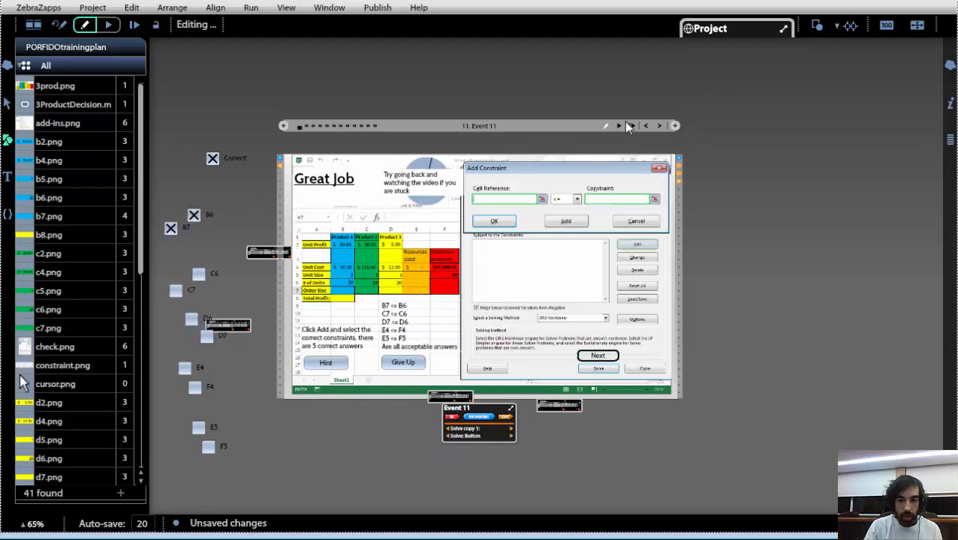
Clear the B7, B6 and Correct! check boxes, and move their truth table over the spreadsheet to examine its wires
left_click(193, 216)
left_click(170, 229)
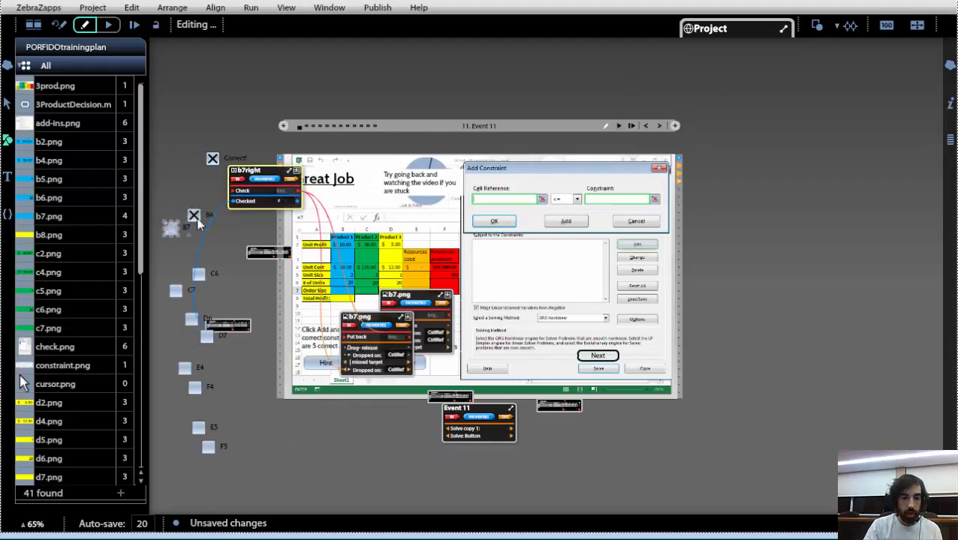
left_click(196, 218)
left_click(211, 162)
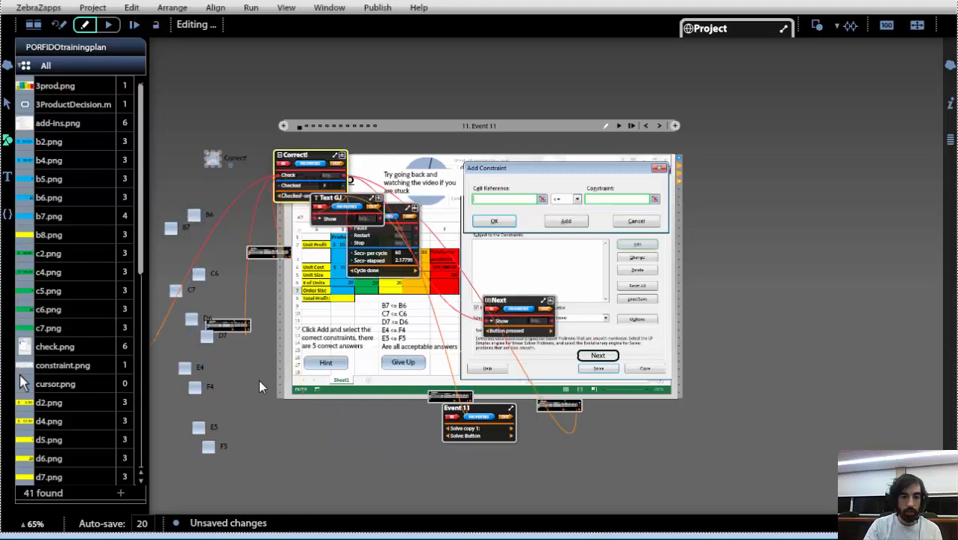
left_click(234, 334)
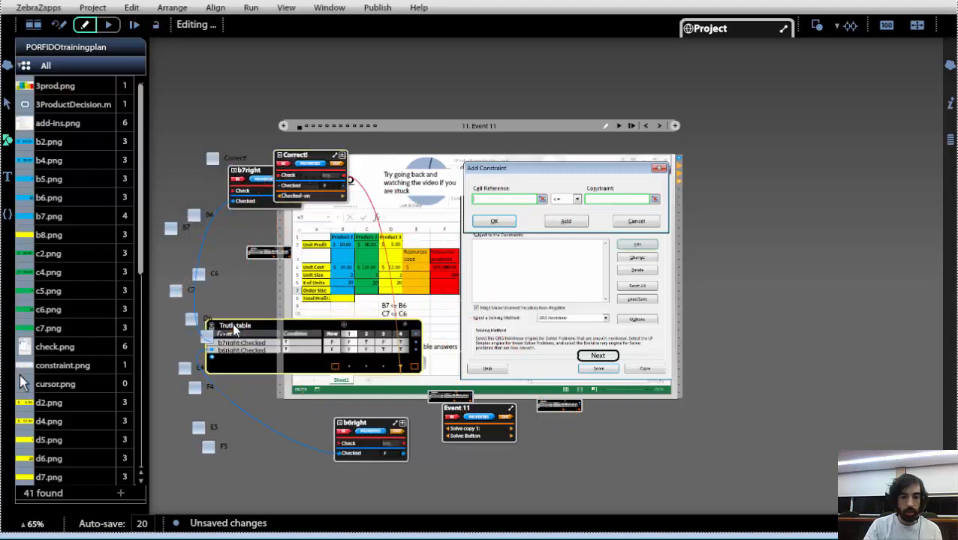
left_click_drag(259, 330, 339, 260)
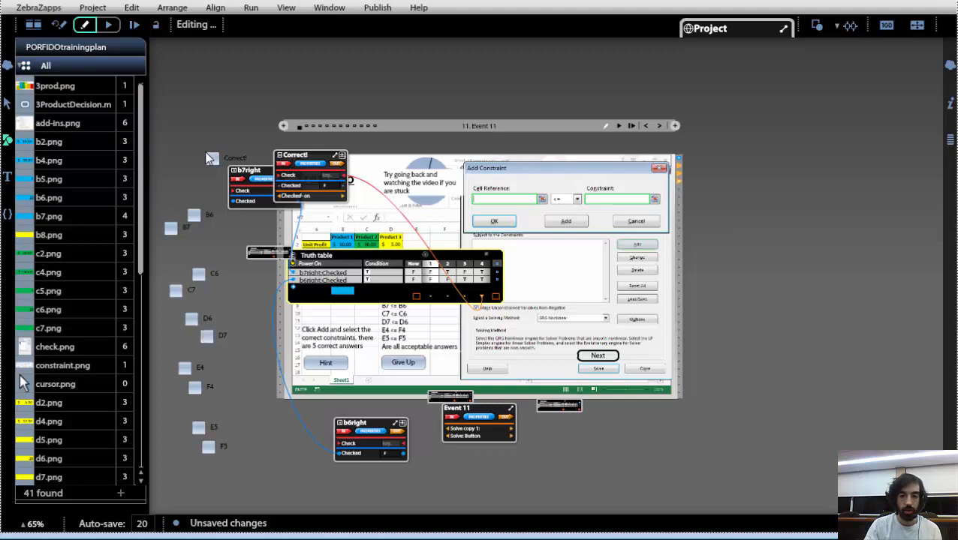
Run Event 11 and reveal both the hint text and the list of acceptable constraint answers
left_click(617, 126)
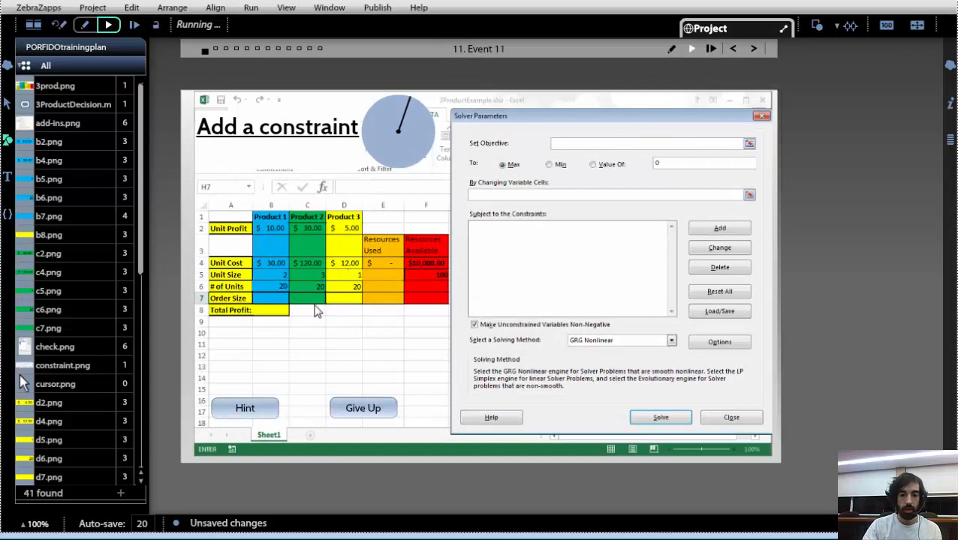
left_click(272, 405)
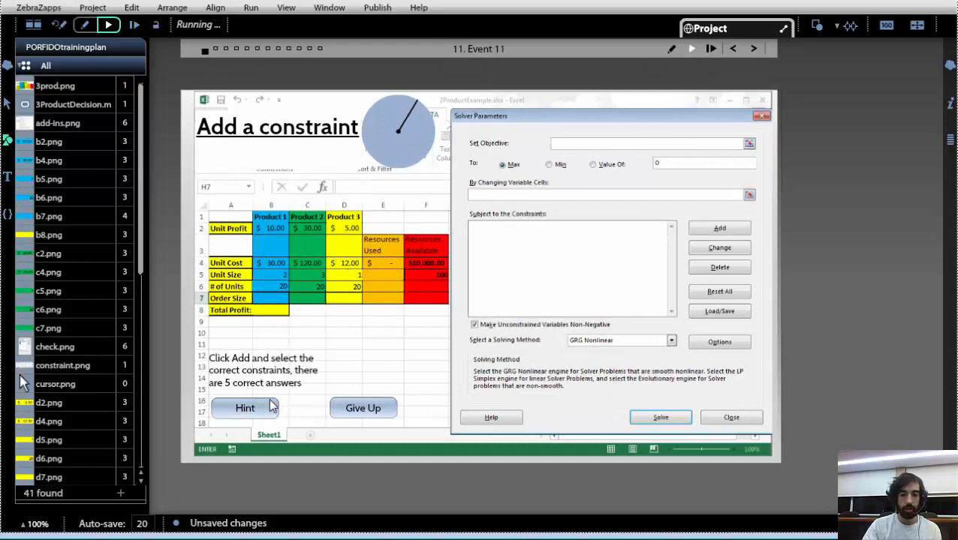
left_click(344, 411)
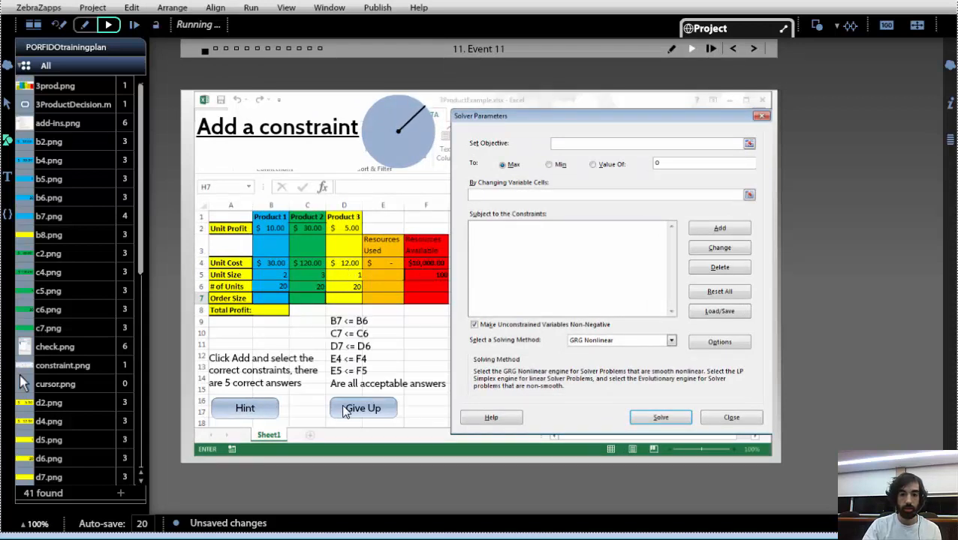
Open Add Constraint, place cell B7 in Cell Reference and cell B6 in Constraint, and advance to the next event
left_click(719, 230)
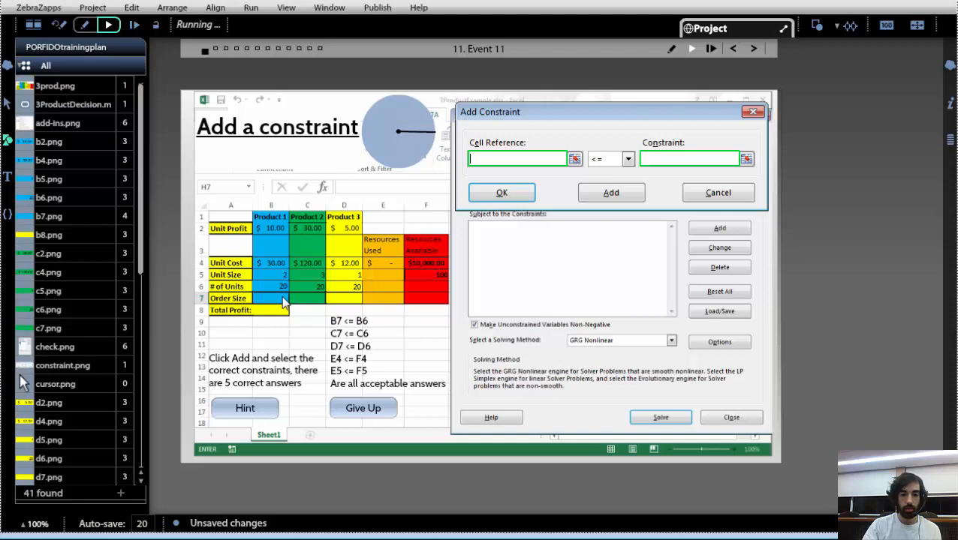
left_click_drag(280, 297, 513, 155)
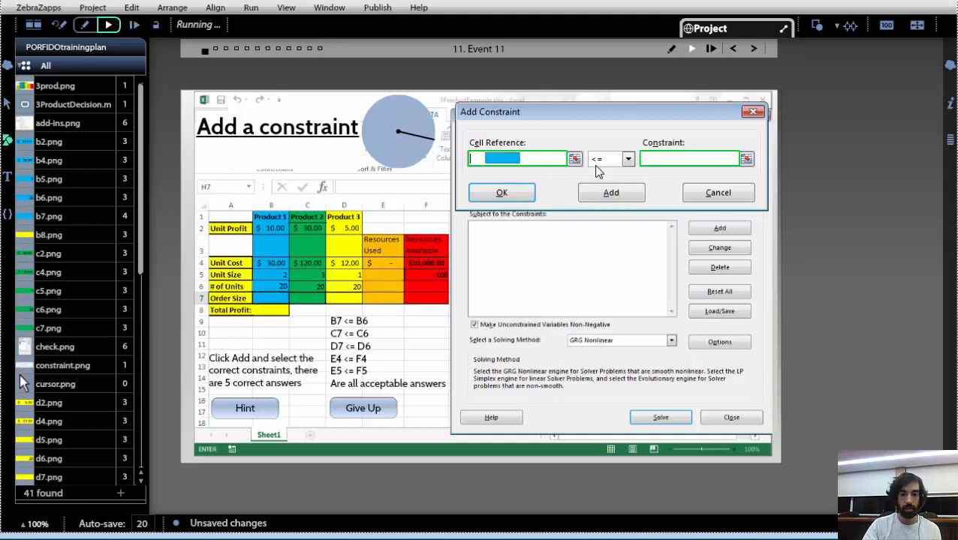
left_click_drag(265, 282, 674, 162)
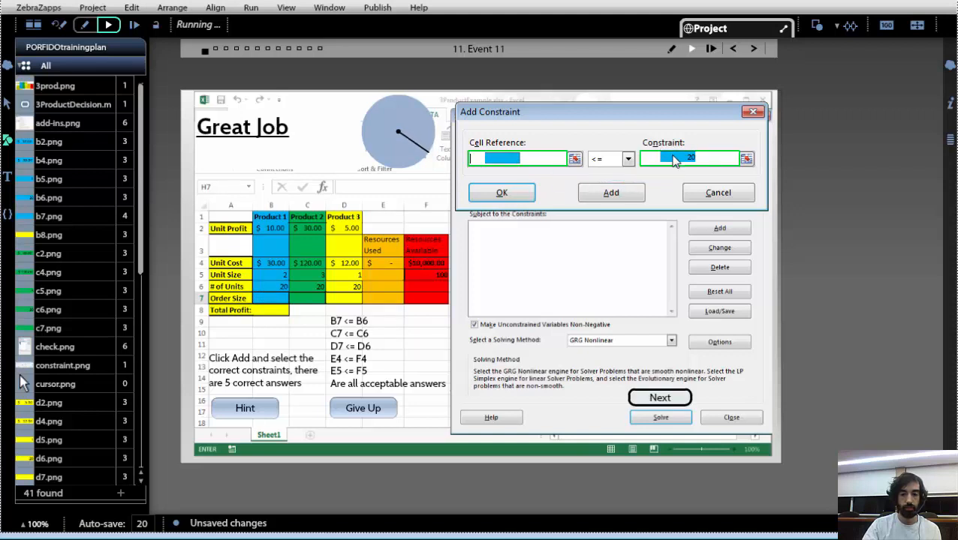
left_click(665, 398)
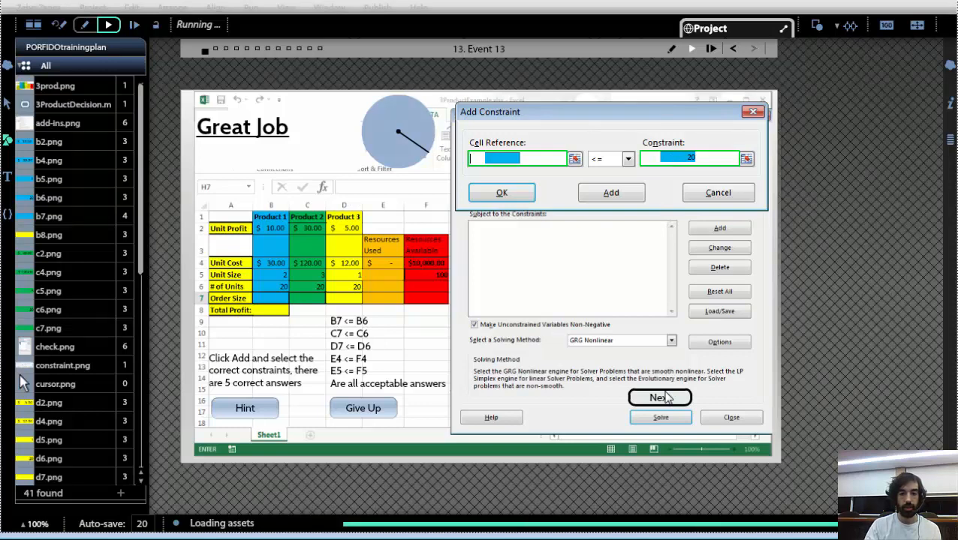